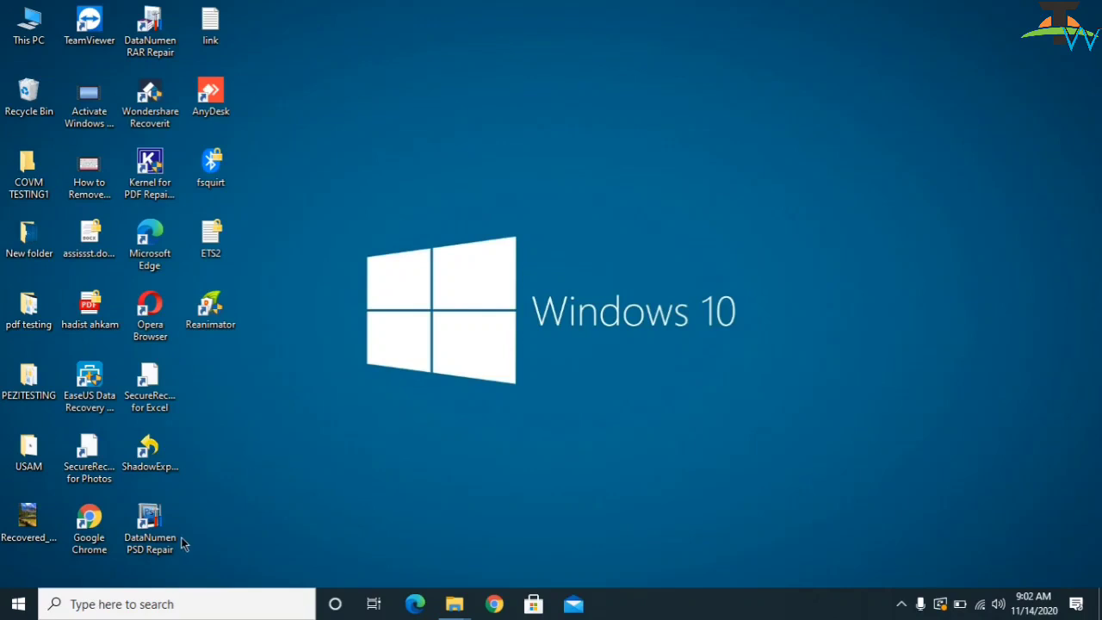
Step: Search for 'note' and run Notepad as administrator, bringing the blank Untitled window forward
click(135, 606)
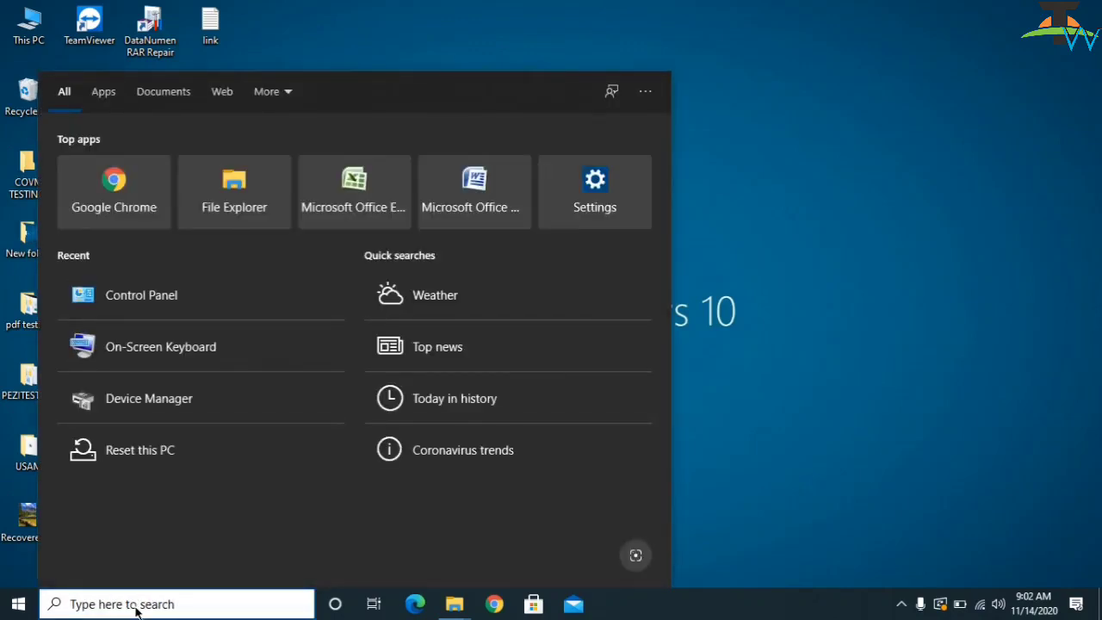
text(note)
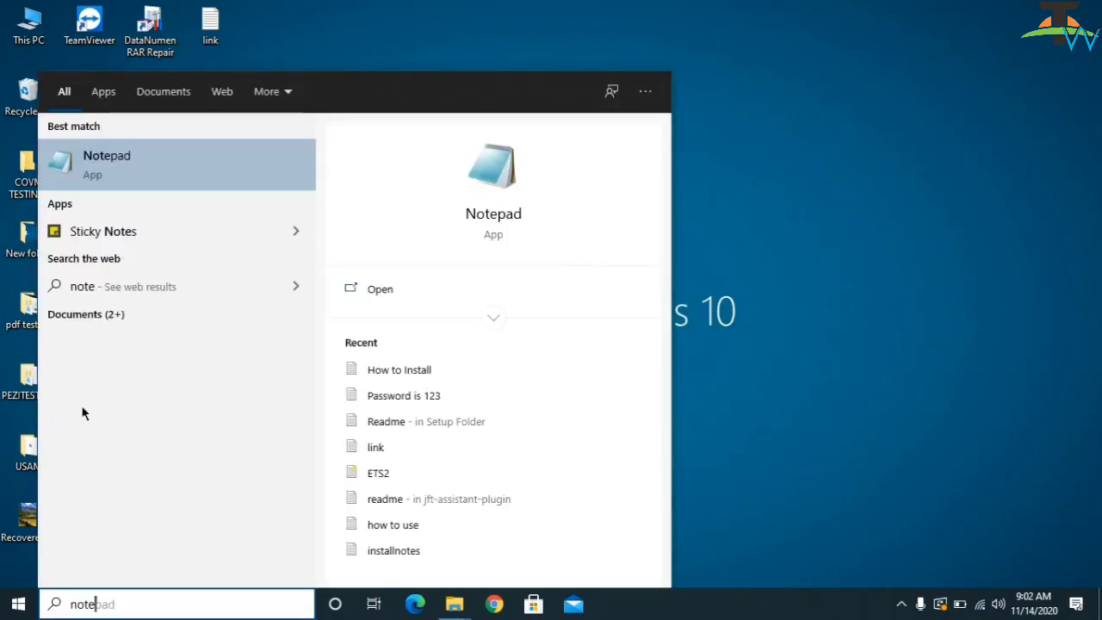
right_click(134, 176)
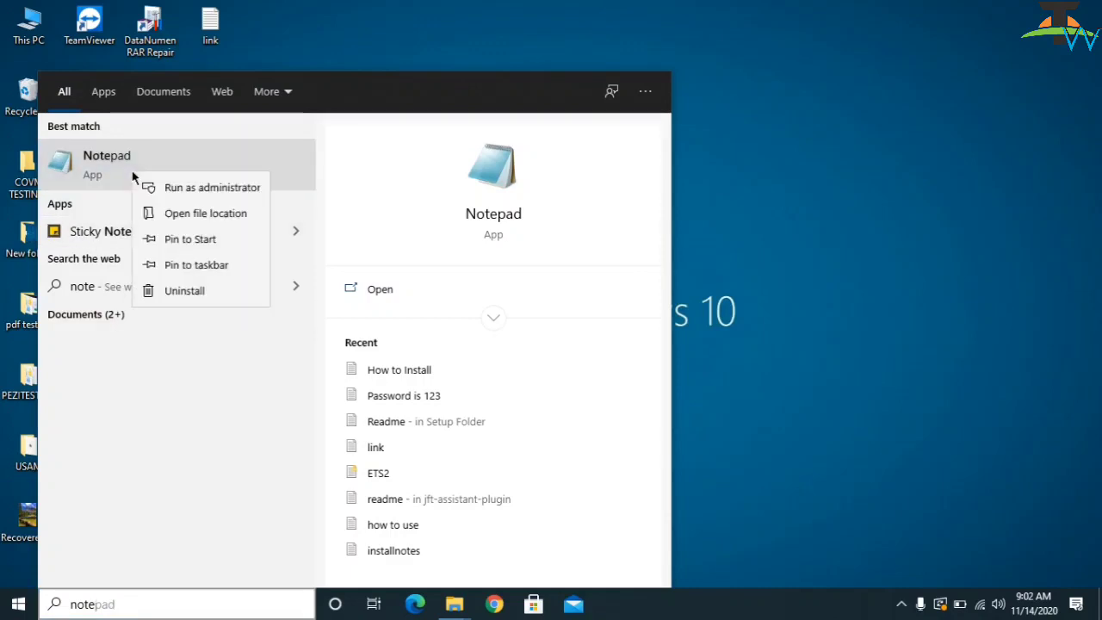
click(161, 186)
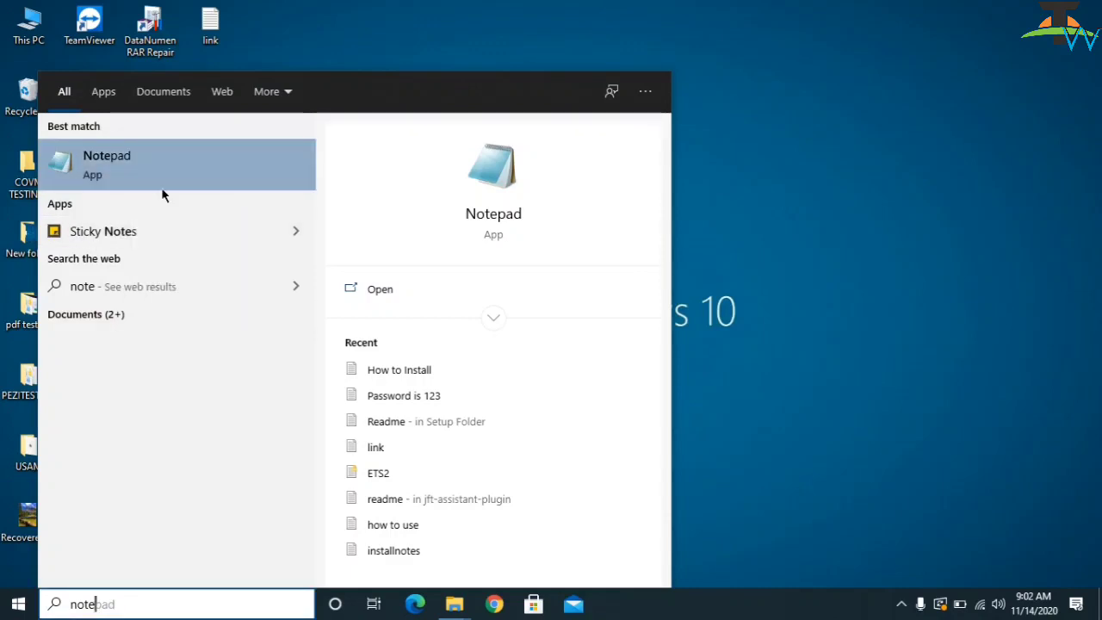
click(497, 289)
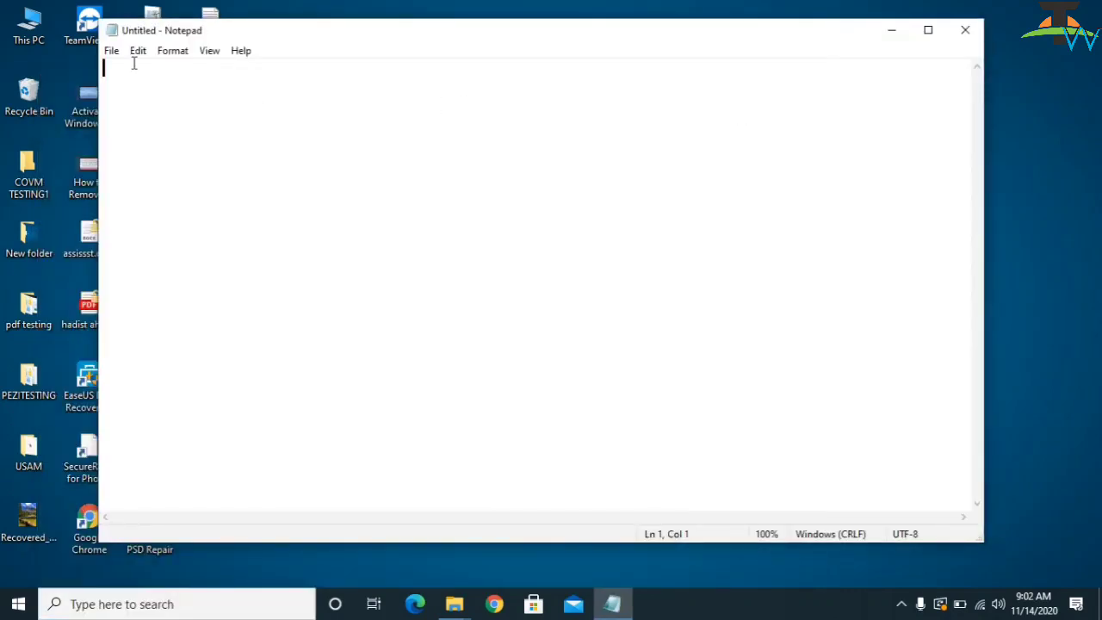
Step: In the Open dialog, browse to C:\Windows\System32\drivers\etc
click(110, 51)
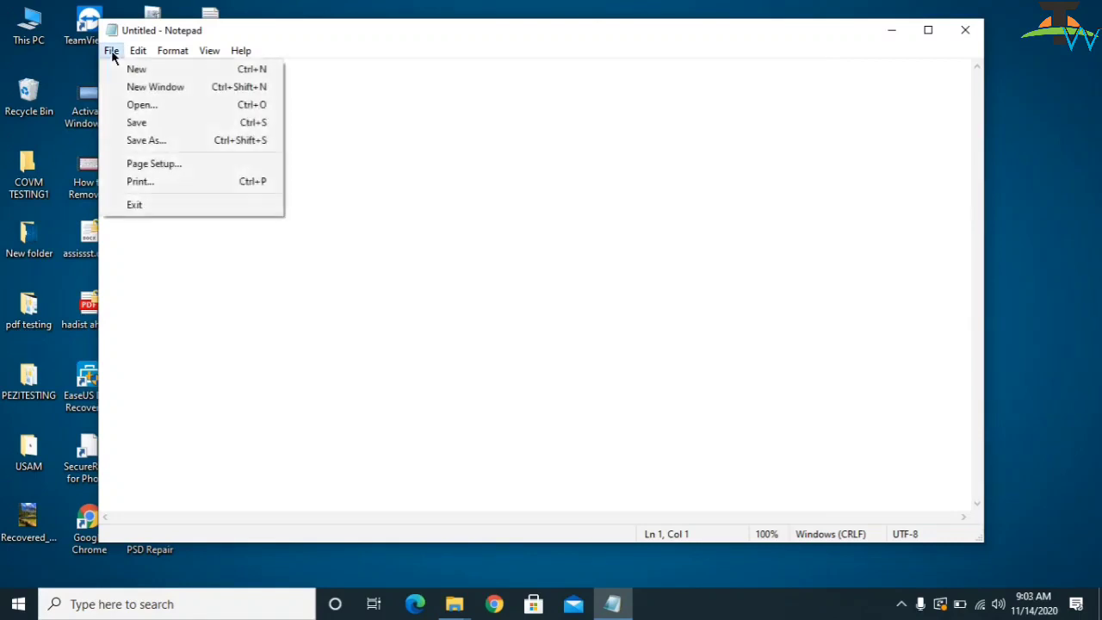
click(144, 109)
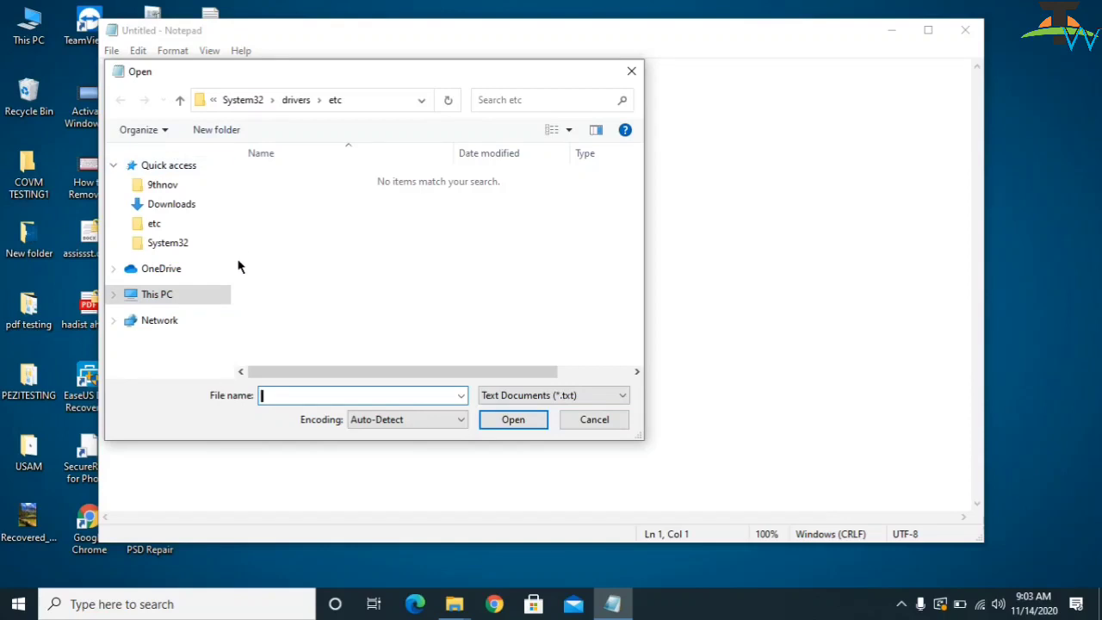
click(159, 296)
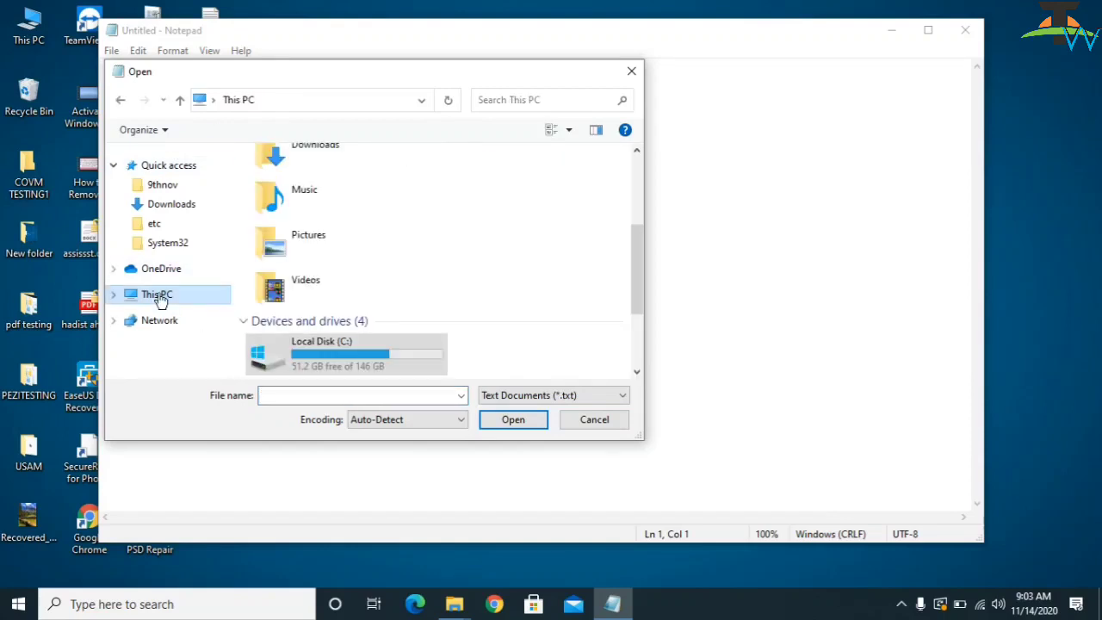
double_click(357, 353)
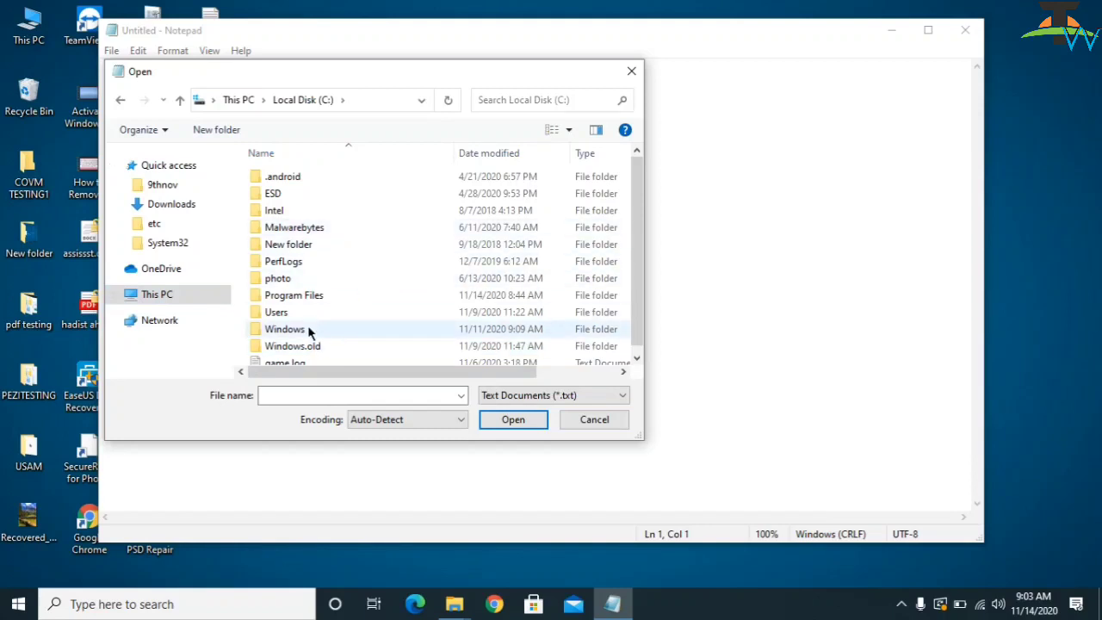
double_click(309, 330)
drag(636, 173, 640, 306)
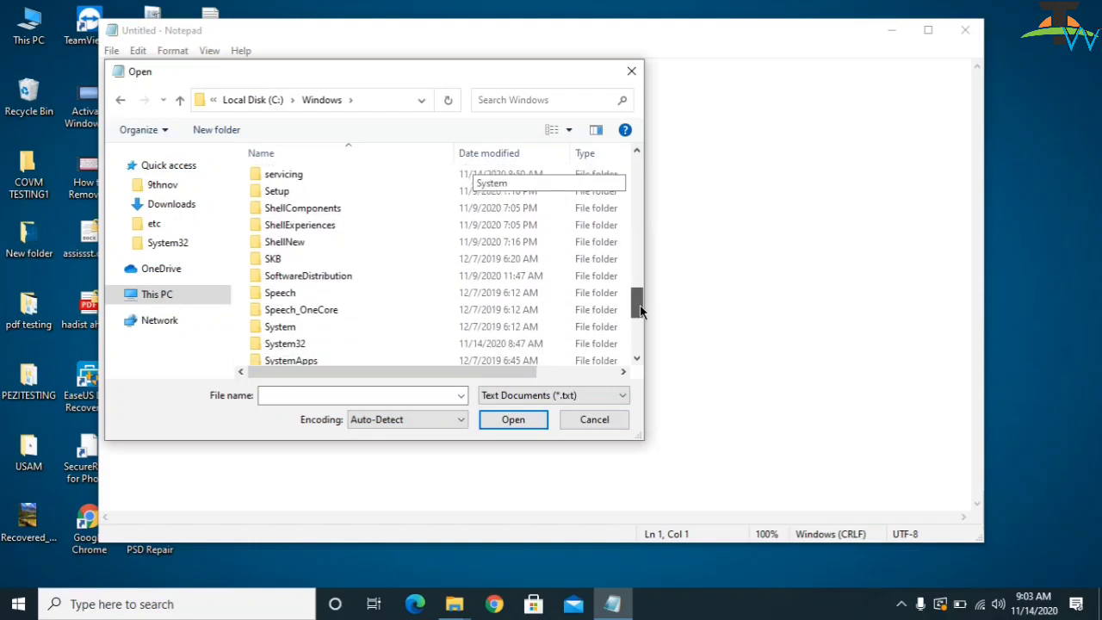
double_click(337, 340)
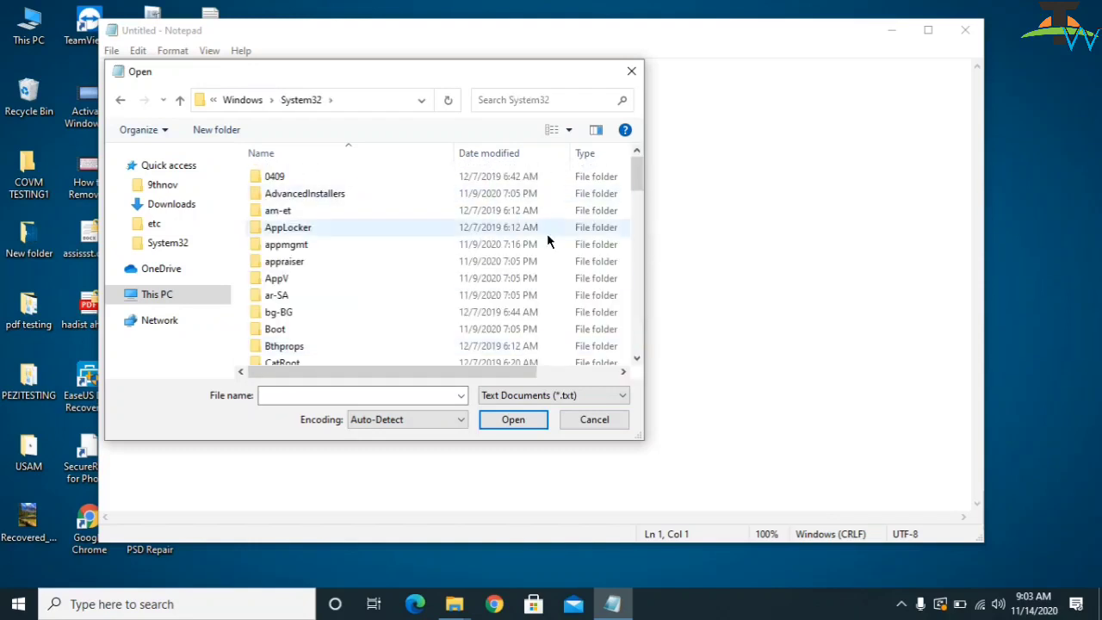
drag(638, 168, 635, 196)
double_click(317, 181)
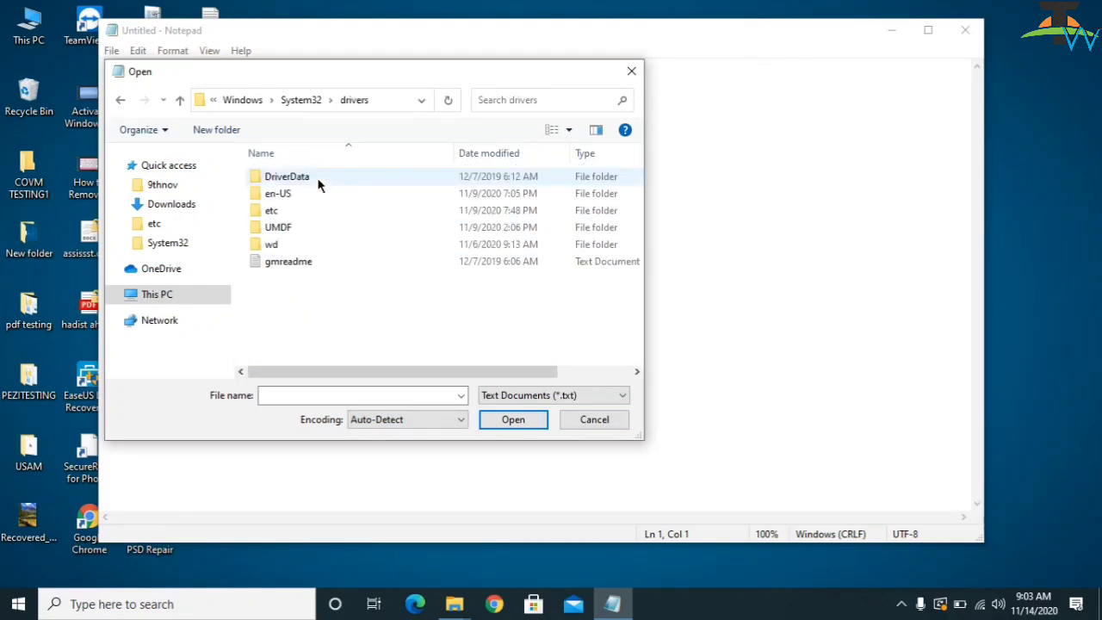
click(294, 215)
double_click(294, 214)
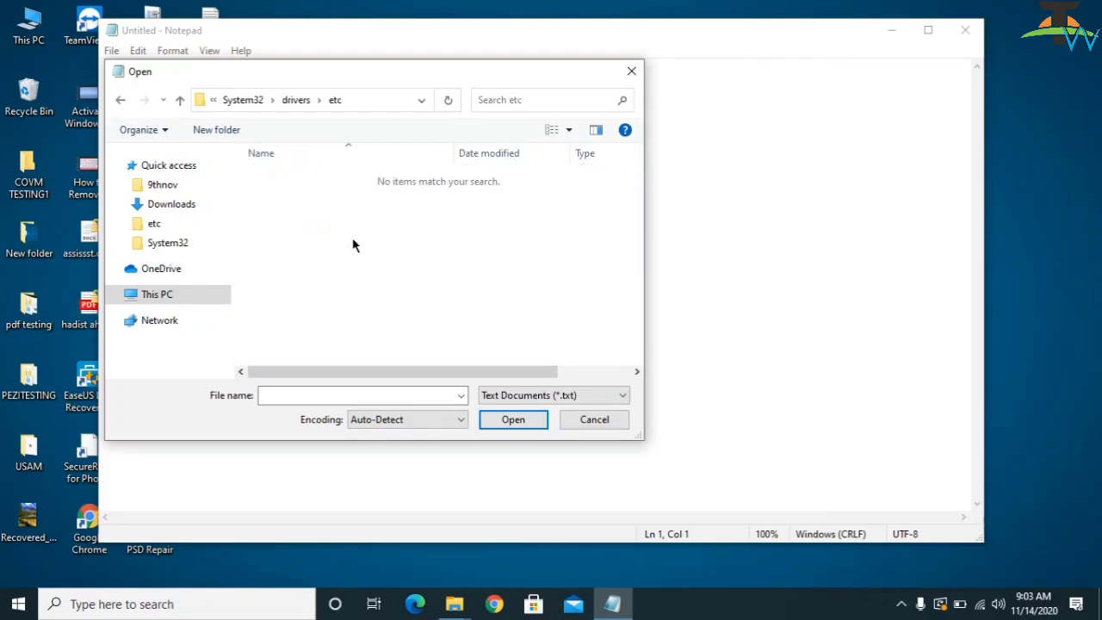
Step: Switch the file type to All Files and open the hosts file
click(520, 399)
click(501, 420)
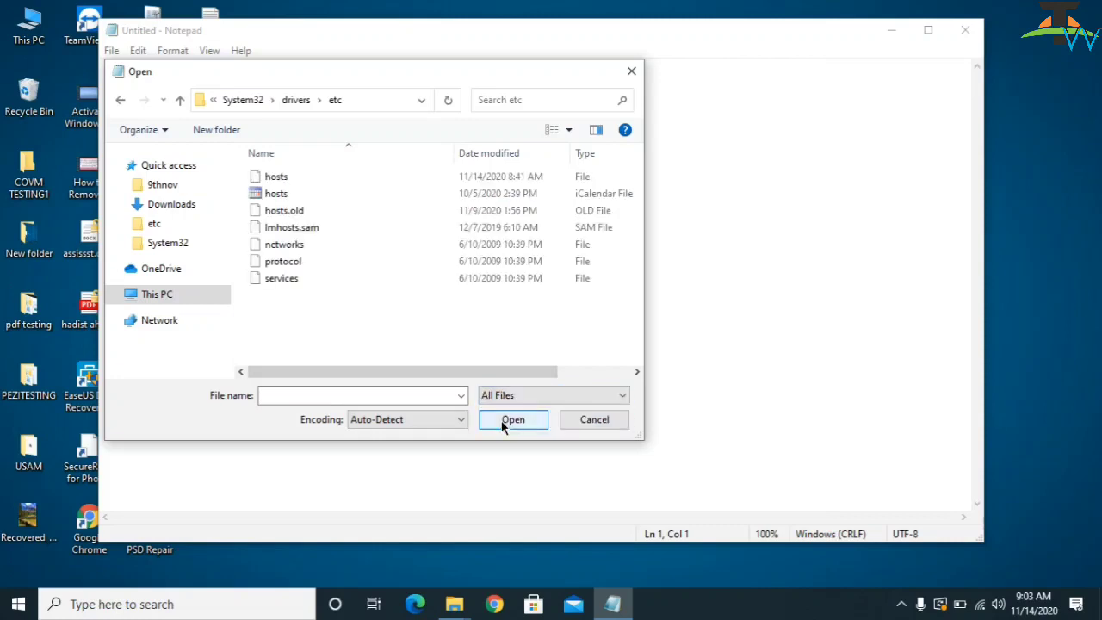
click(291, 177)
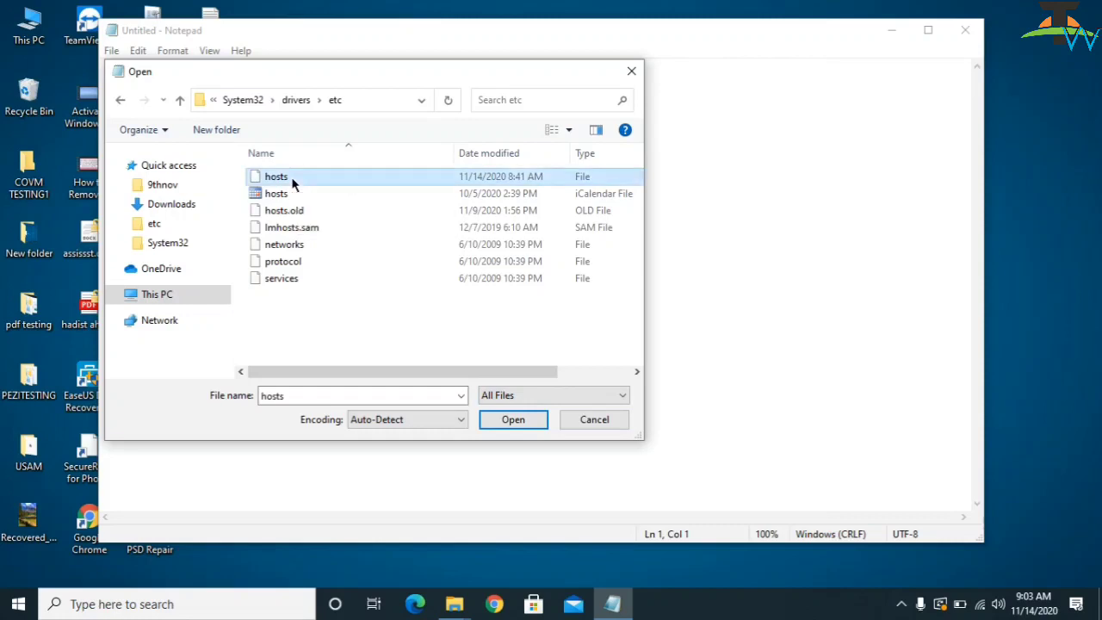
click(507, 420)
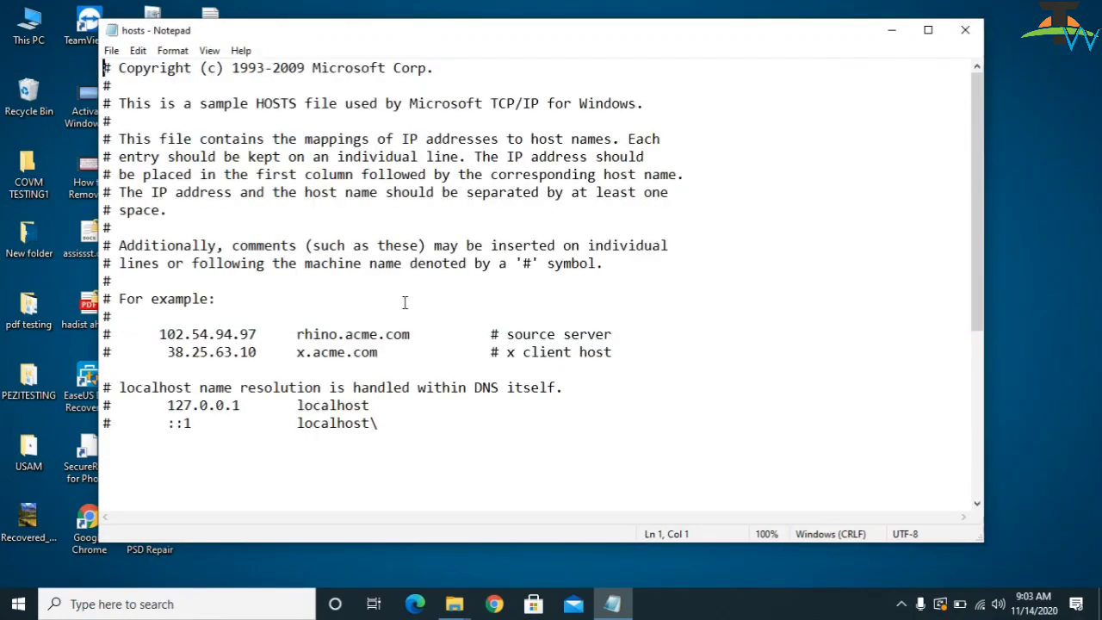
Step: Add blank lines after the last localhost entry in the hosts file
click(382, 424)
click(111, 440)
drag(379, 424, 109, 333)
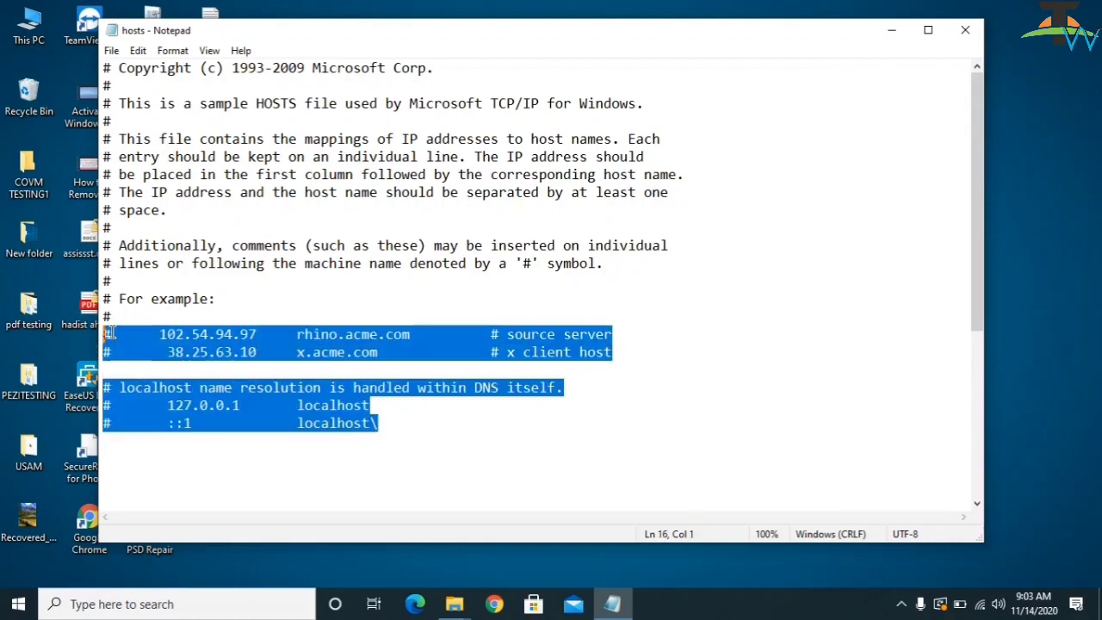
click(382, 427)
key(Return)
key(Return)
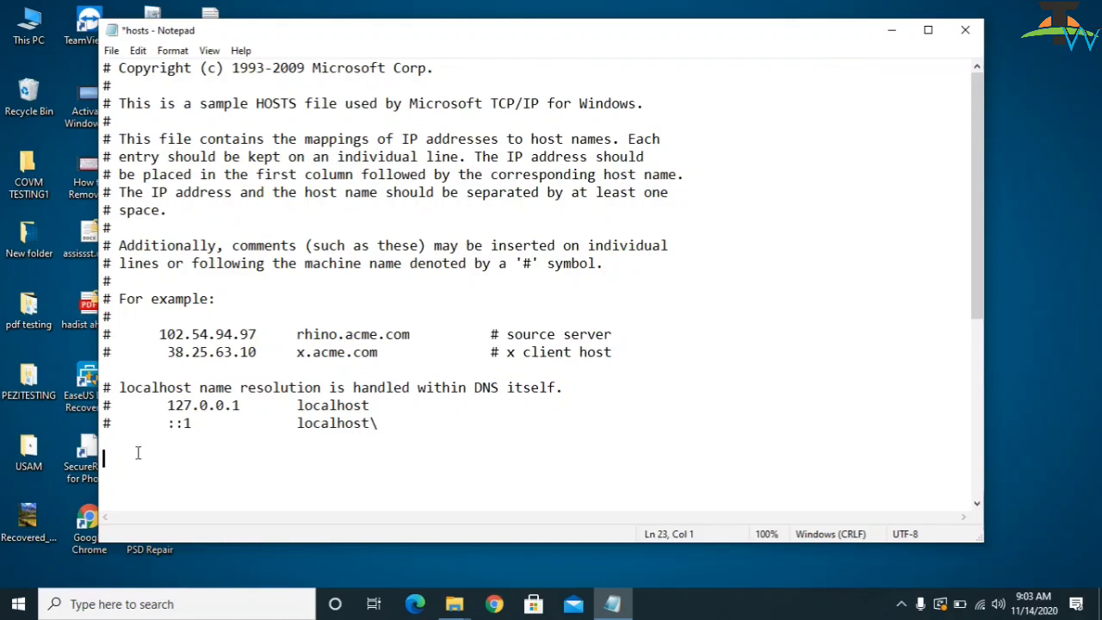
drag(397, 428, 113, 388)
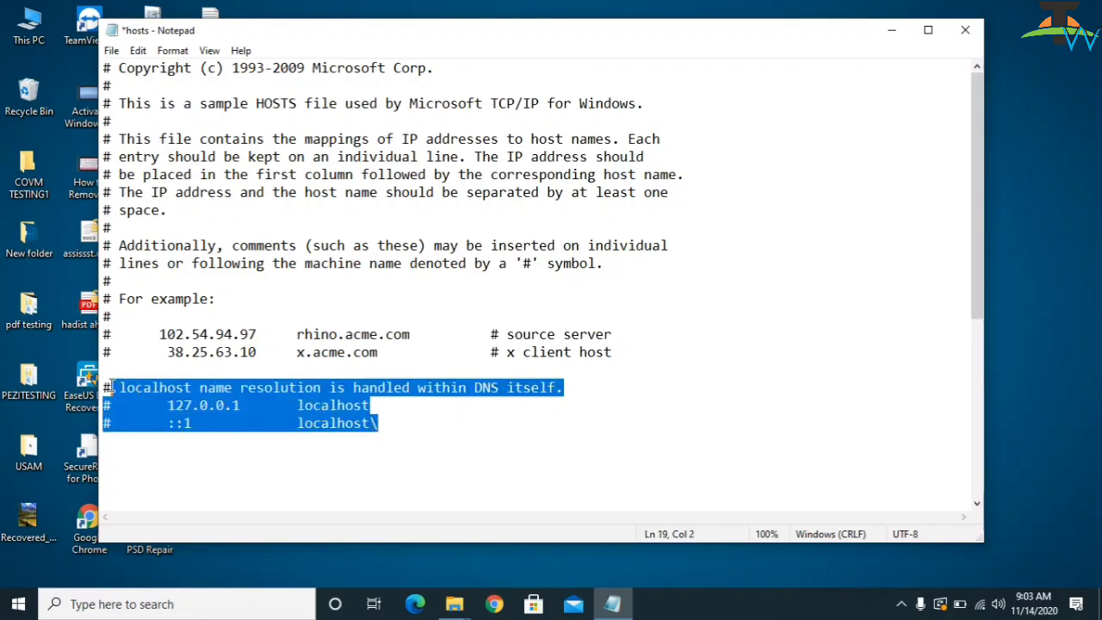
right_click(184, 386)
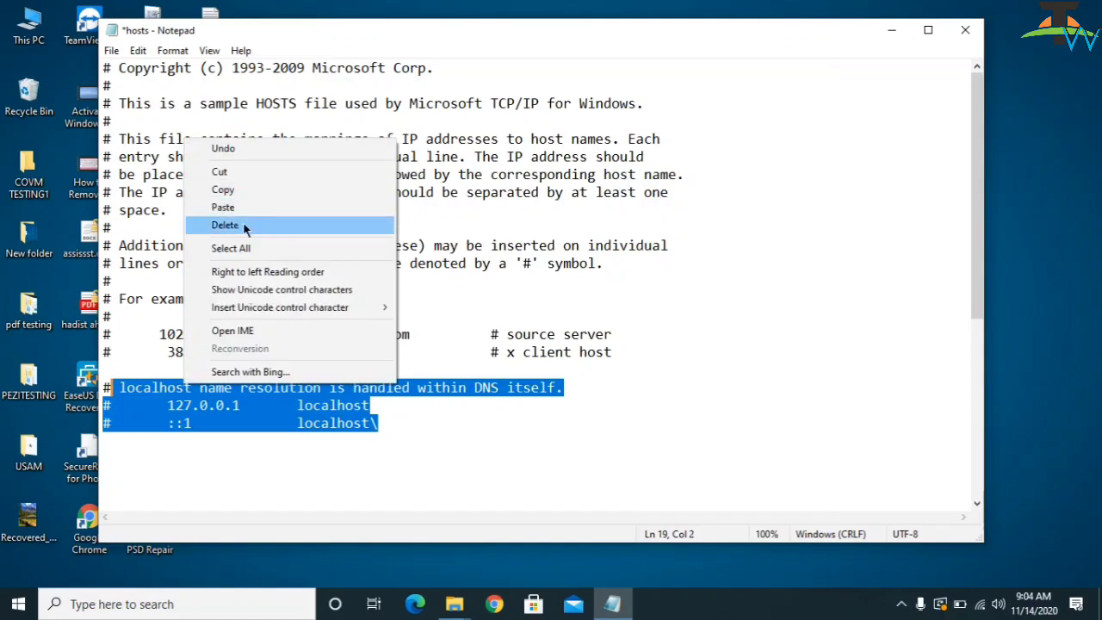
click(561, 309)
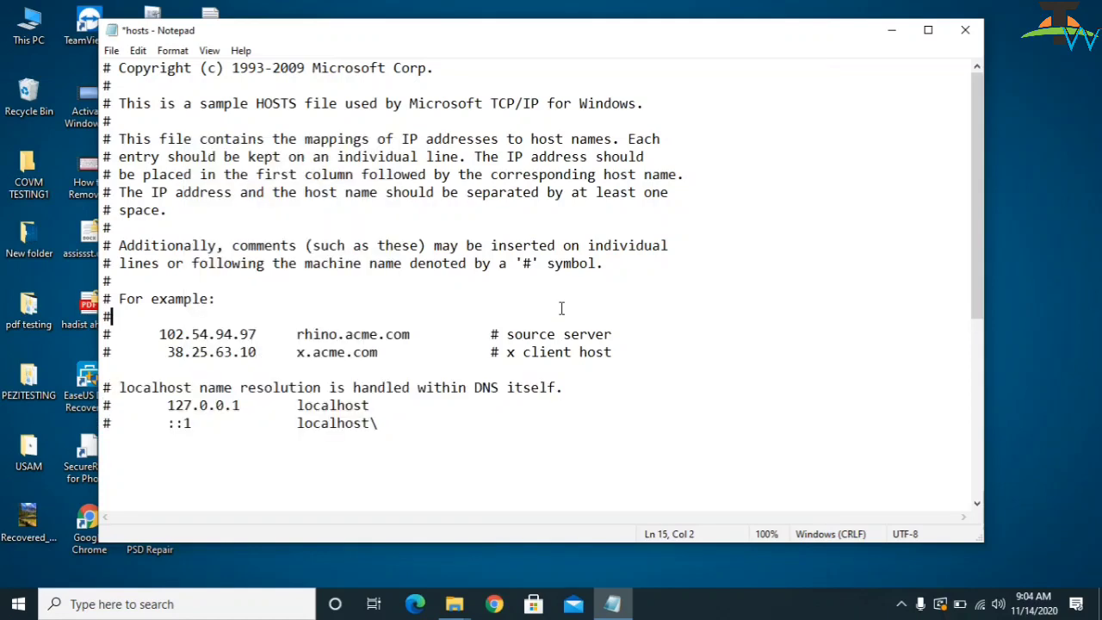
Step: Save the hosts file and close Notepad
click(111, 53)
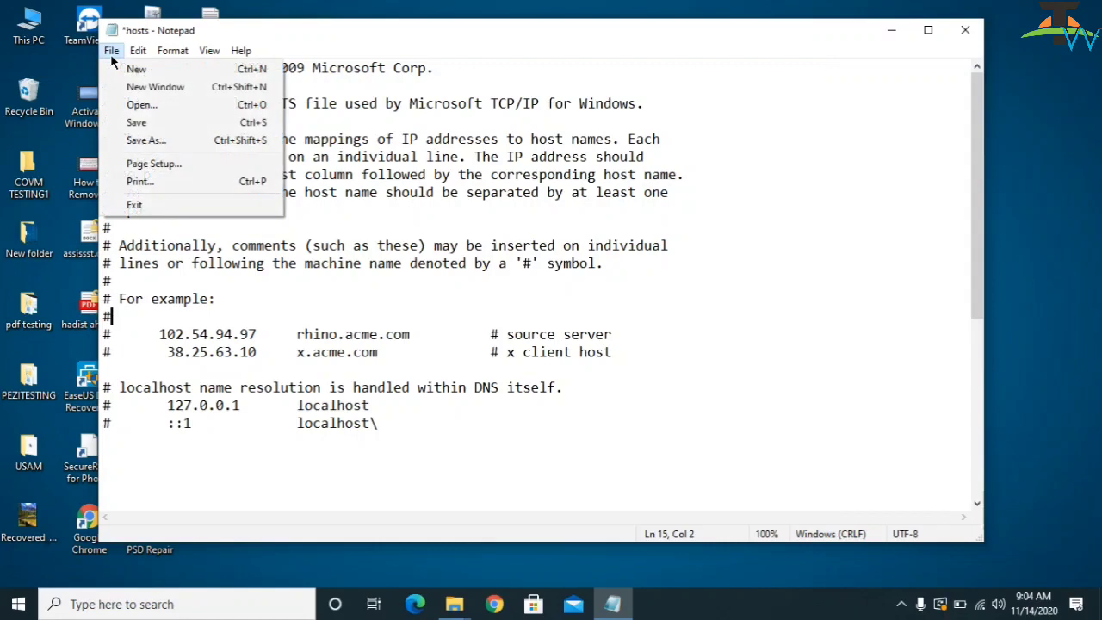
click(143, 127)
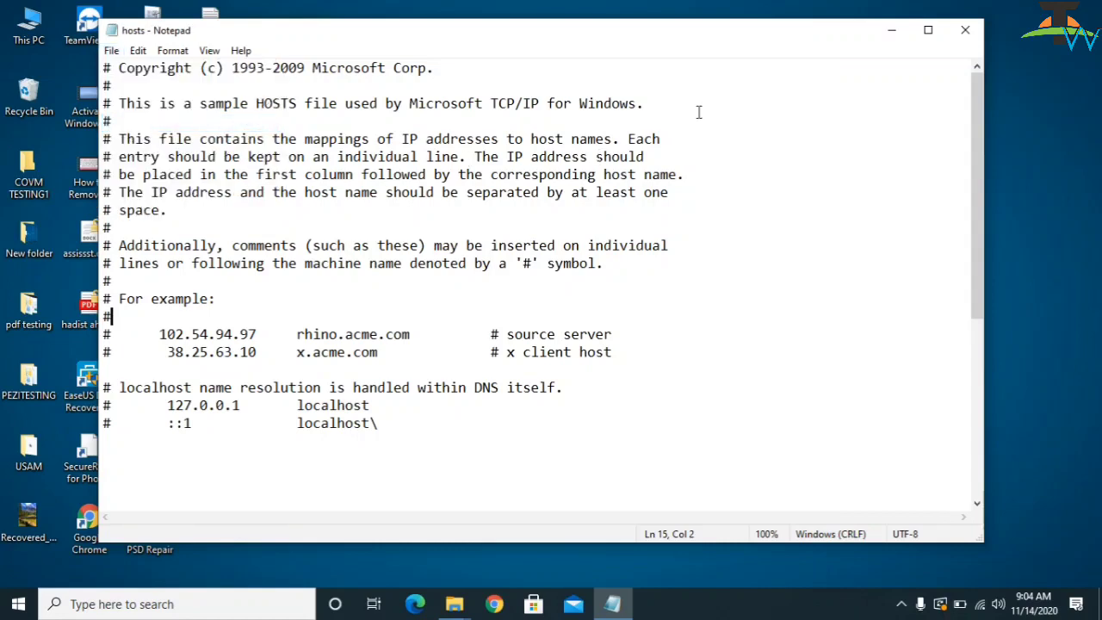
click(967, 34)
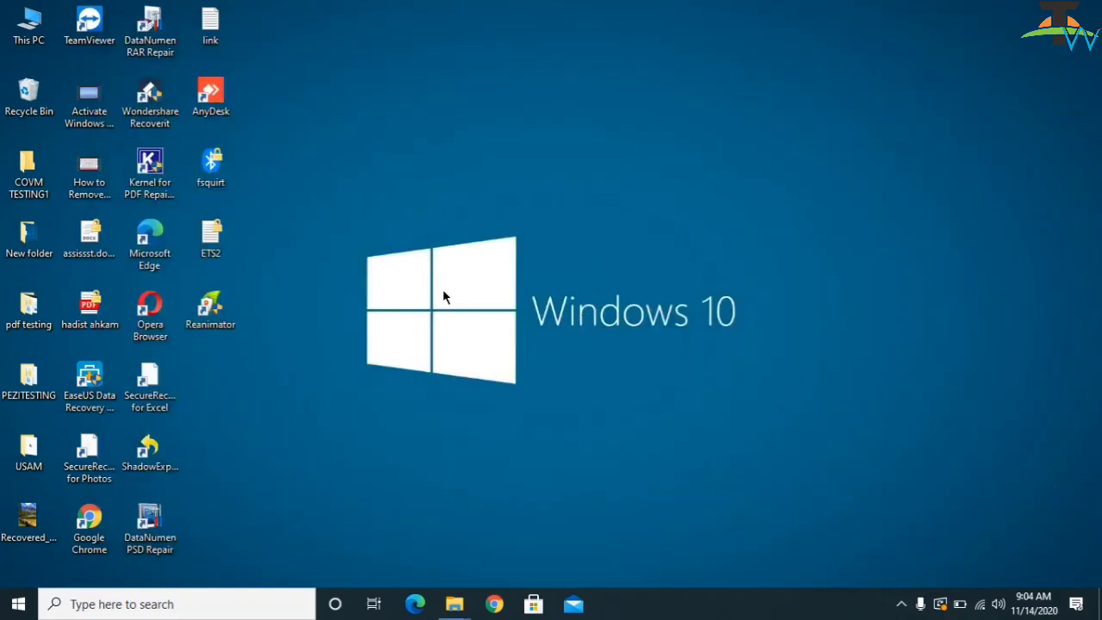
Step: Launch RegRun Reanimator, run its system scan, and exit the infection-fixing guide
double_click(213, 320)
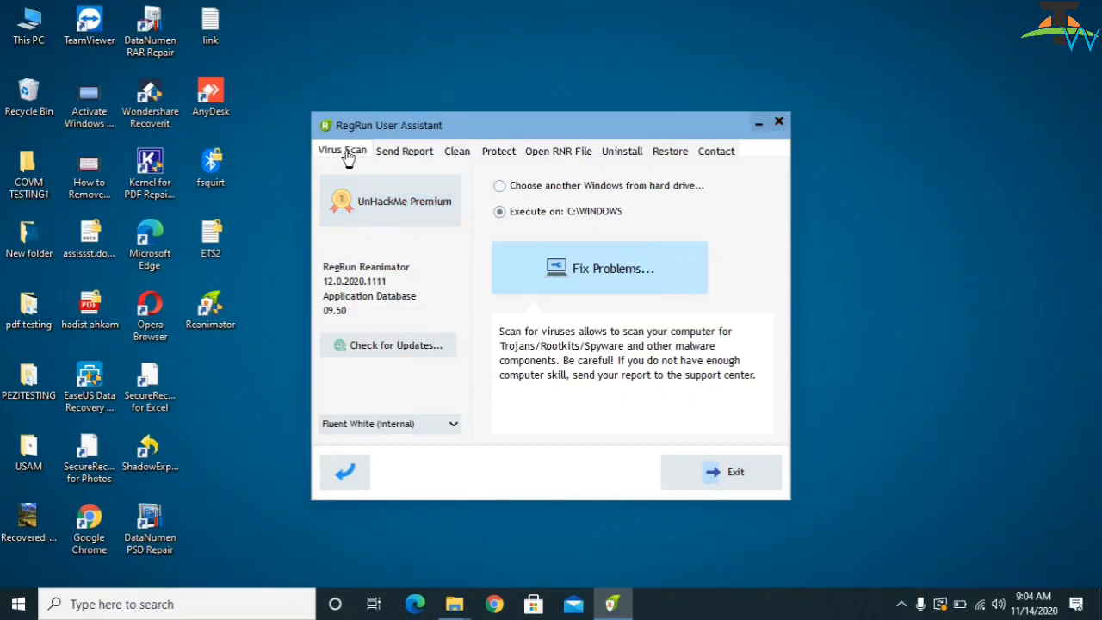
click(585, 274)
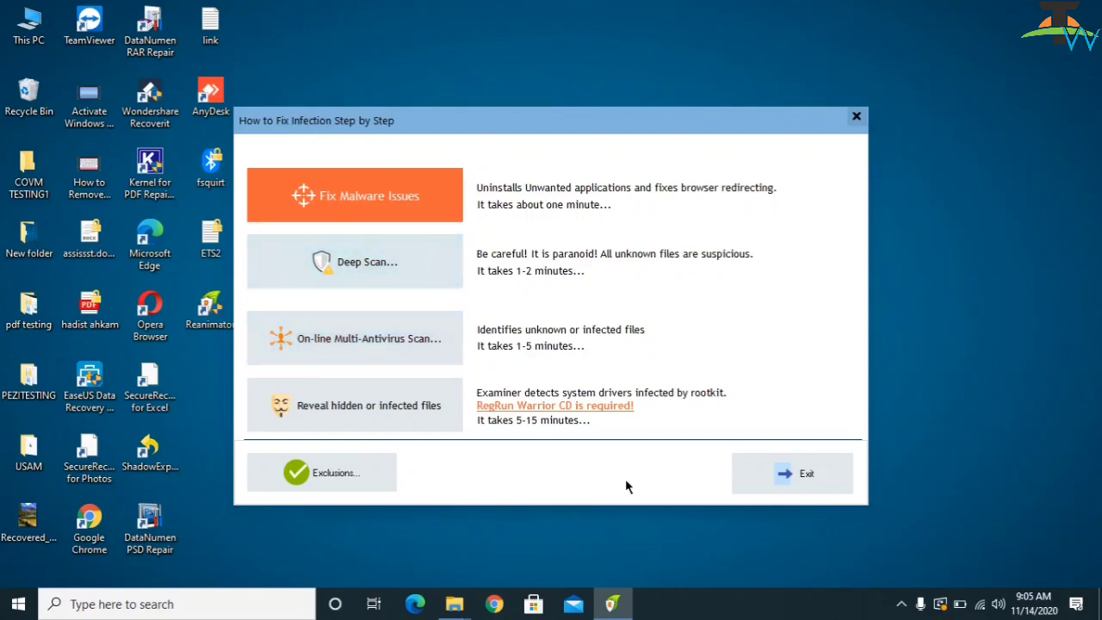
click(796, 476)
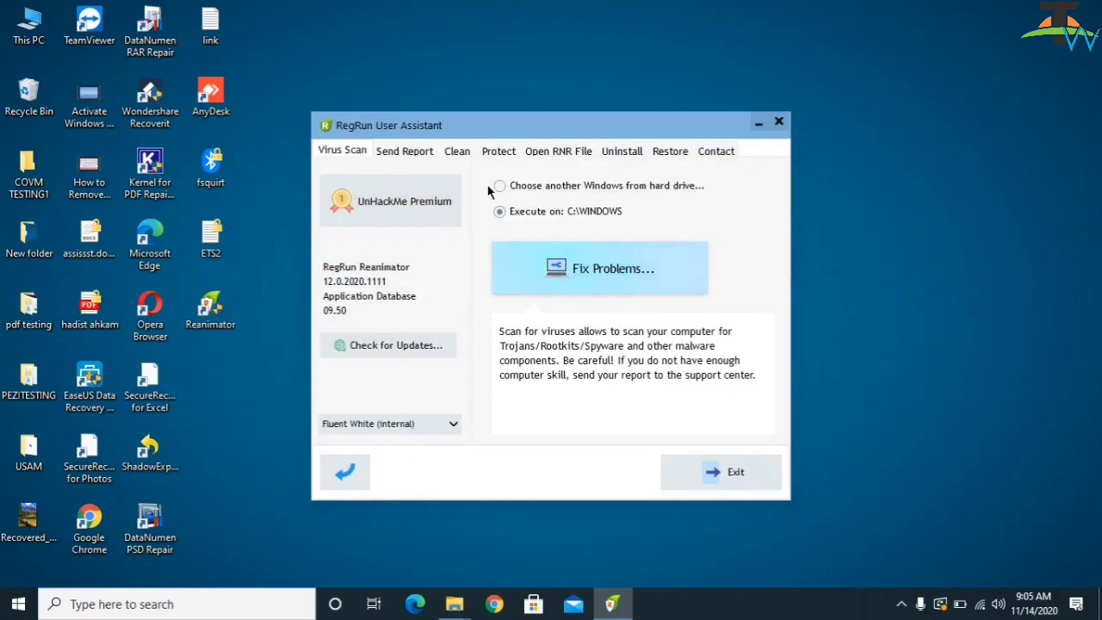
Step: Go through the Clean tab to the Restore tab and open Restore Manager
click(457, 152)
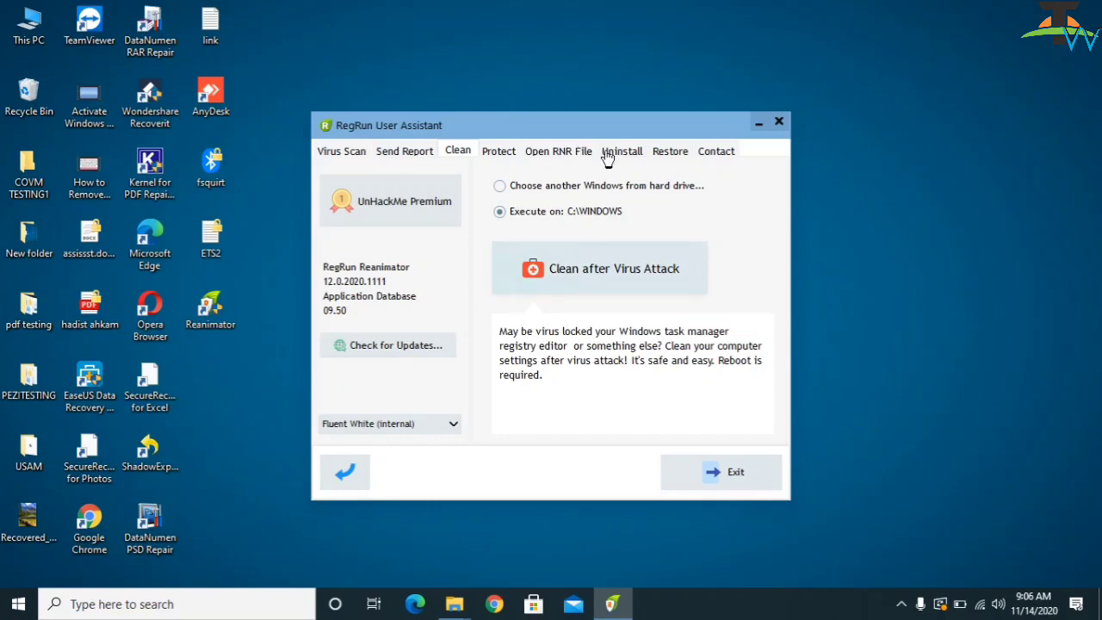
click(671, 155)
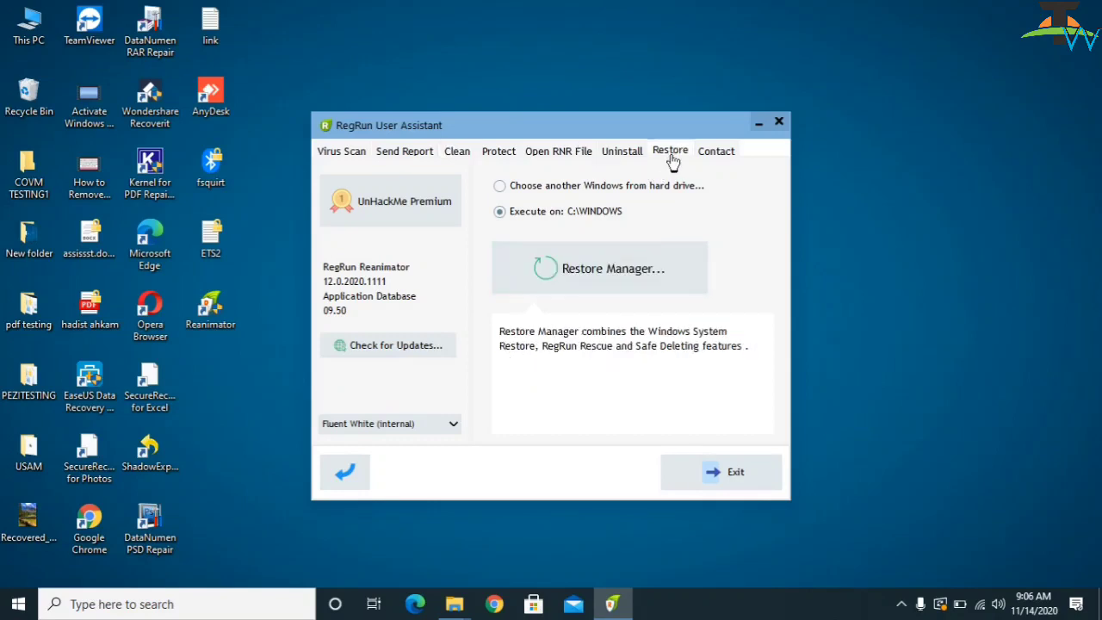
click(620, 274)
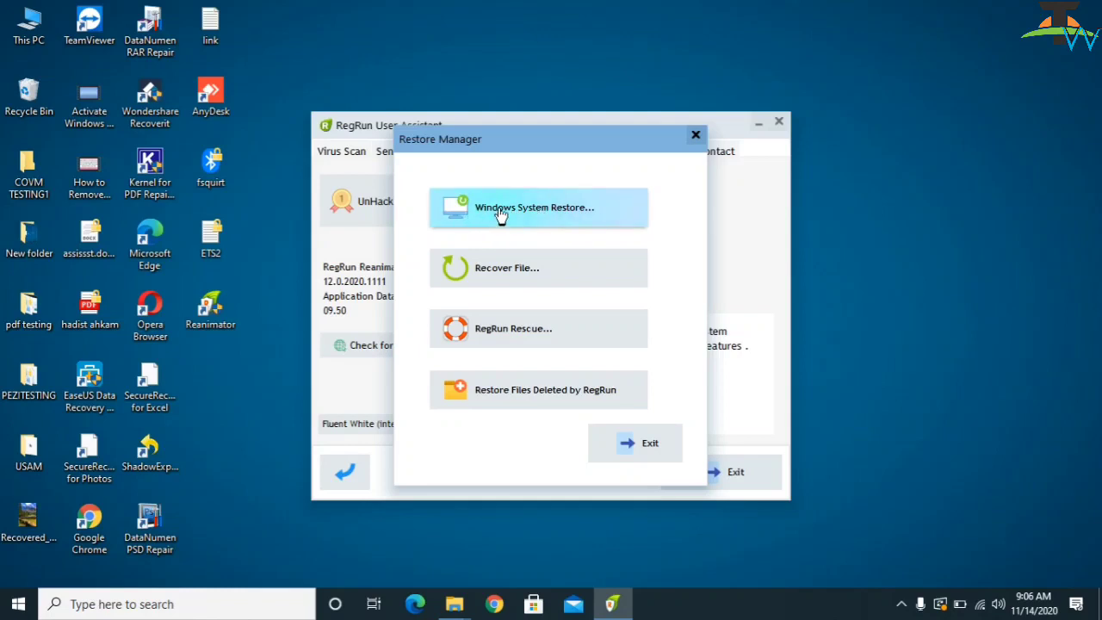
Step: Start Windows System Restore, pick the 11/9/2020 12:31:10 PM 'Manual: update' point, and continue
click(483, 219)
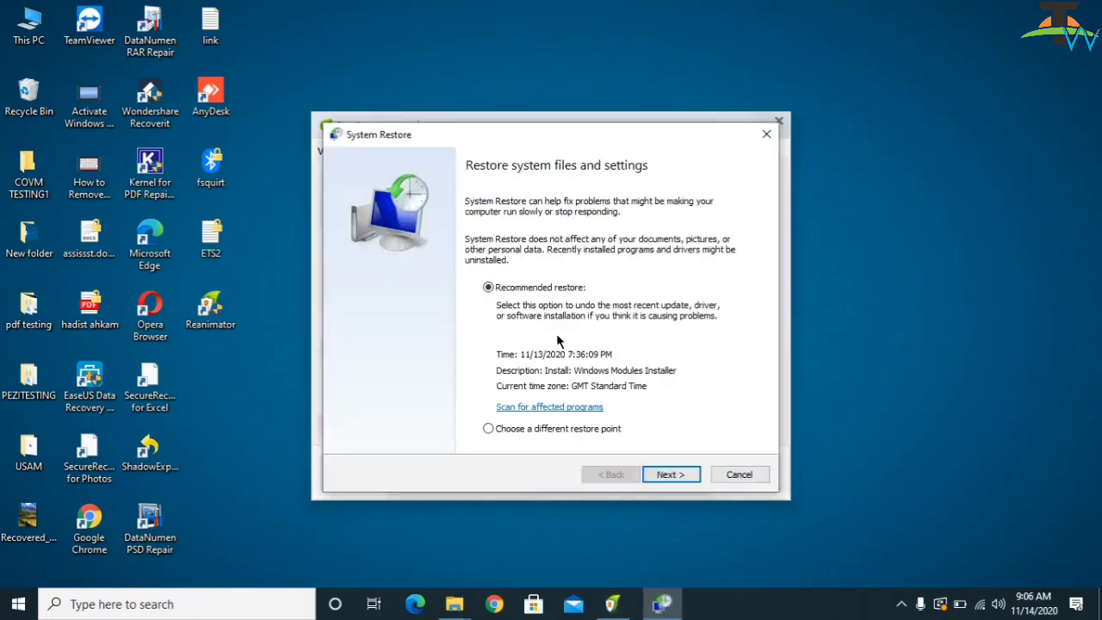
click(489, 428)
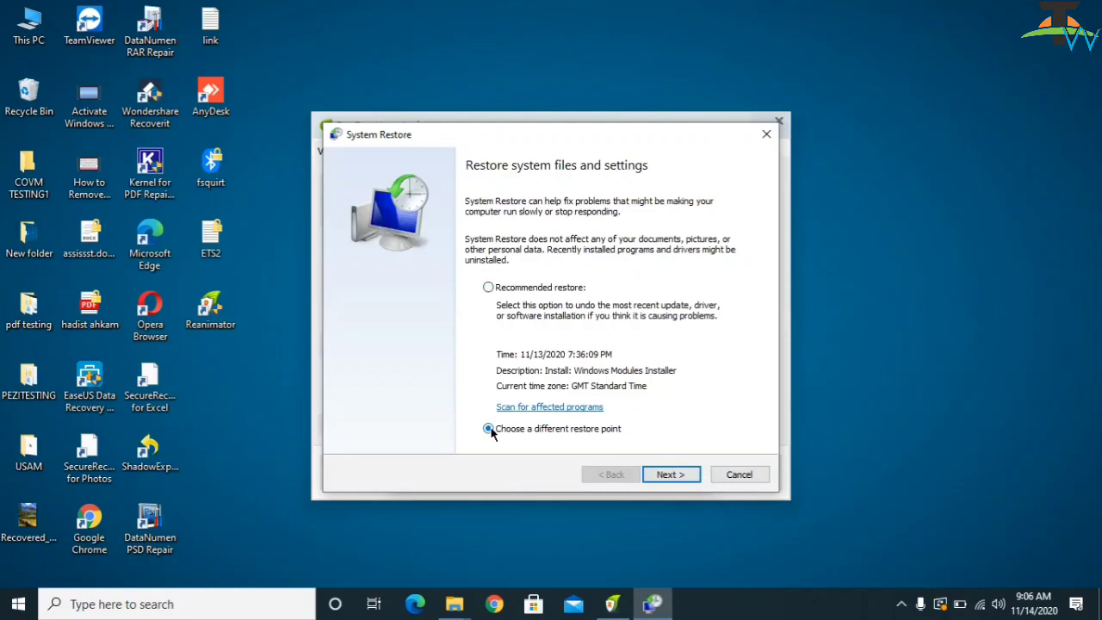
click(668, 474)
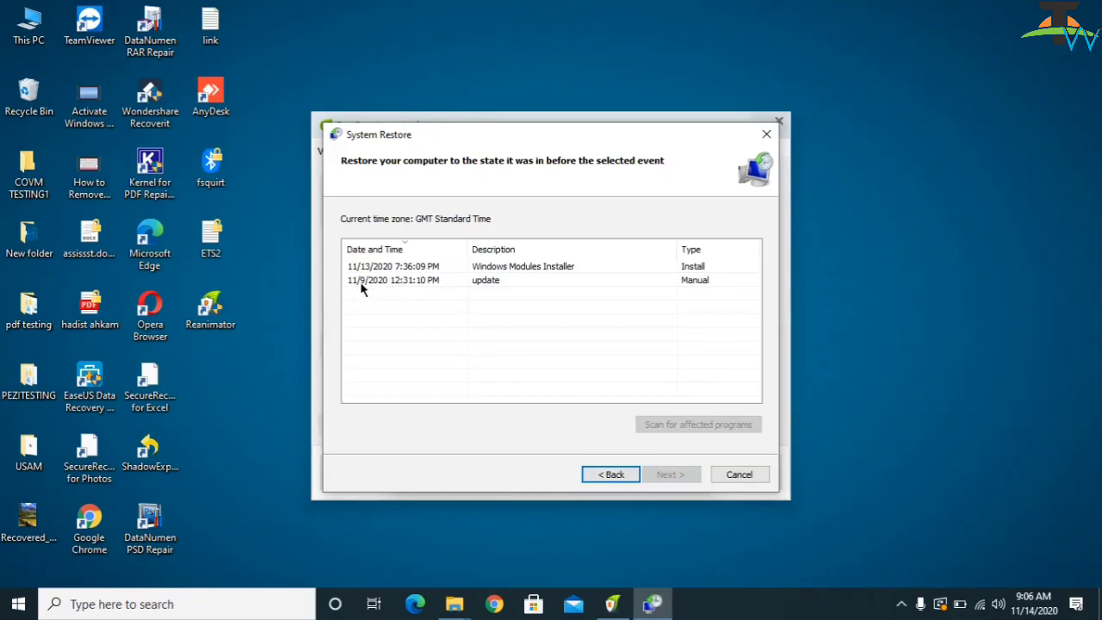
click(385, 272)
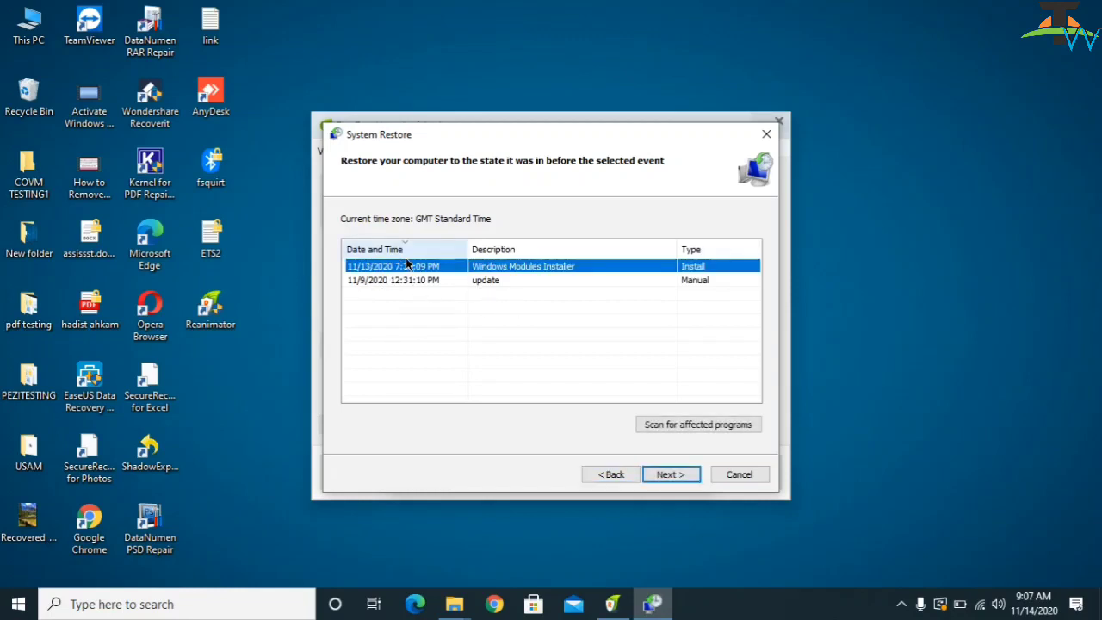
click(369, 283)
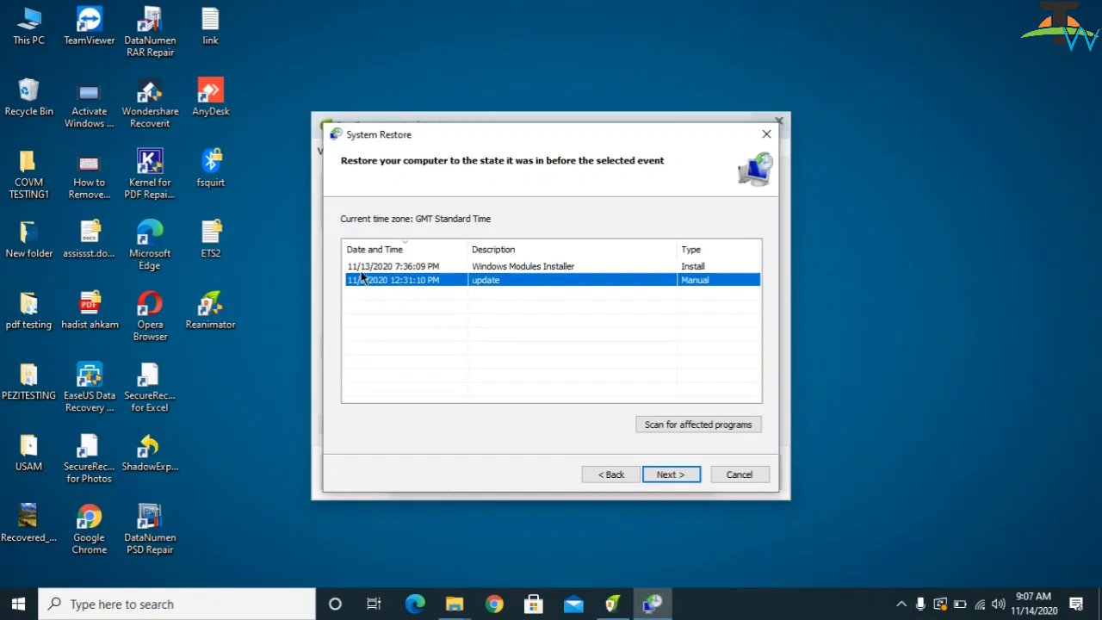
click(365, 270)
click(368, 282)
click(670, 476)
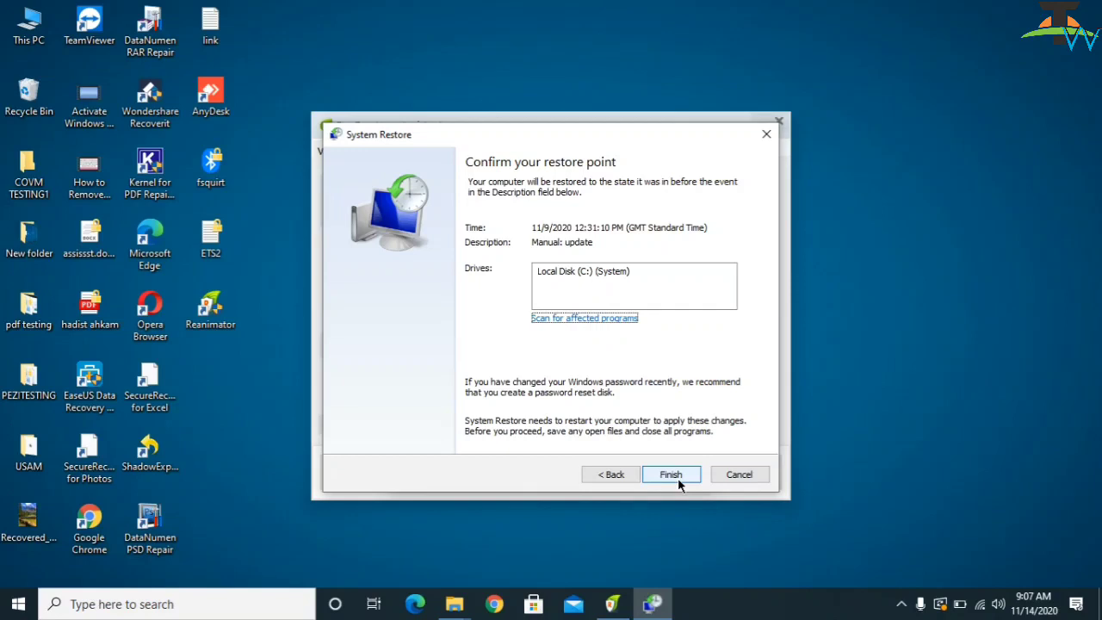
Step: Cancel System Restore, close Restore Manager, User Assistant and Reanimator, then bring up Chrome
click(666, 475)
click(738, 475)
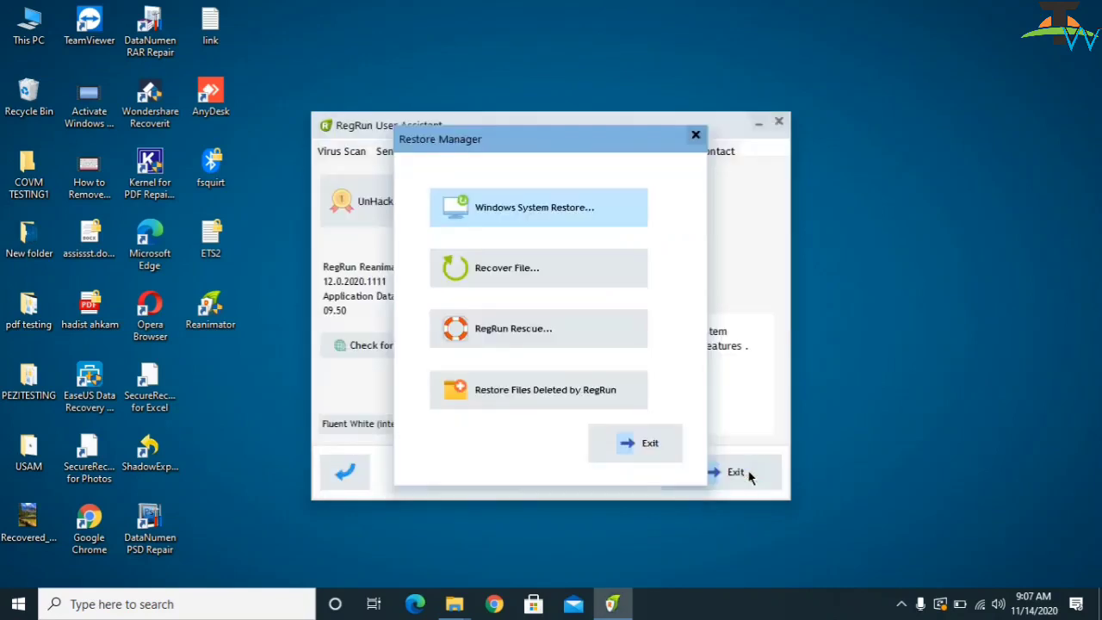
click(695, 137)
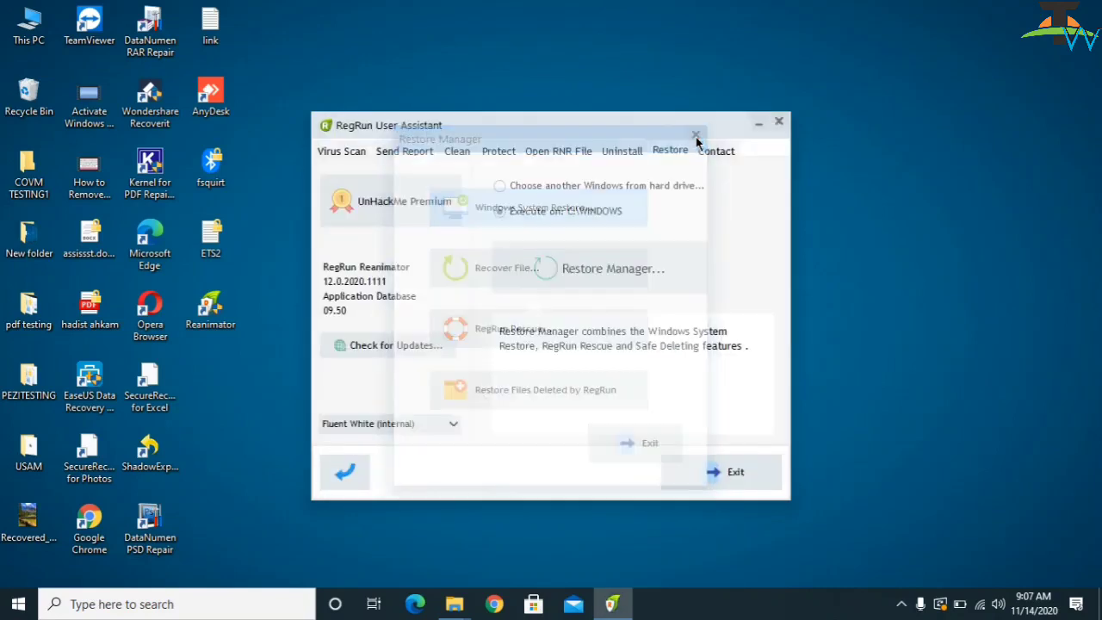
click(780, 123)
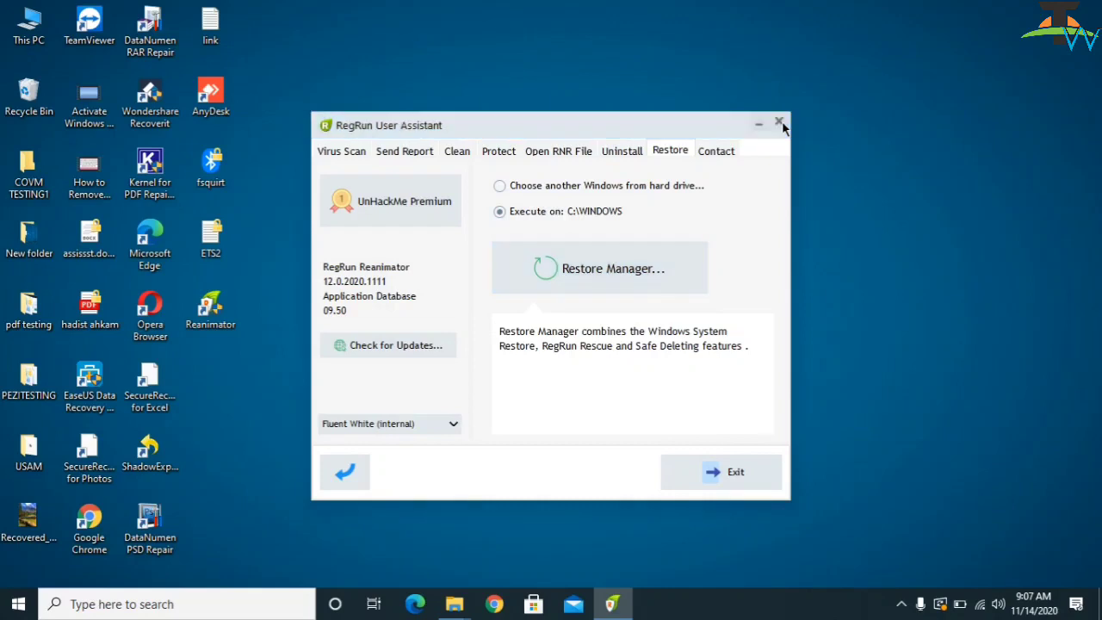
click(857, 157)
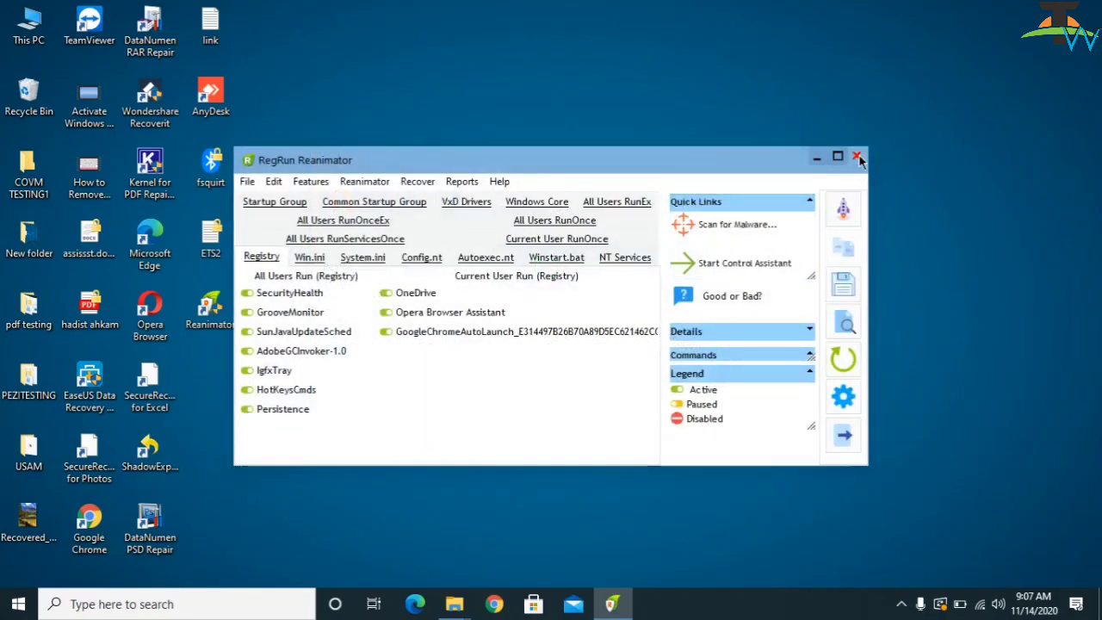
click(498, 604)
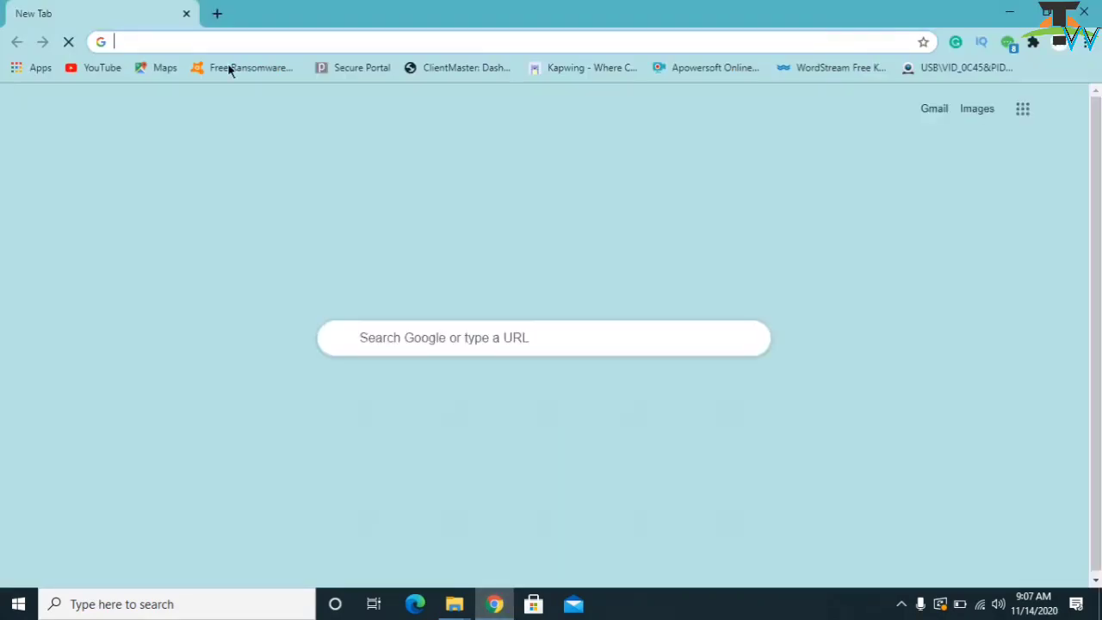
Step: Search photorec.testdisk and download testdisk-7.2-WIP.win.zip from the CGSecurity download page
click(205, 42)
text(photorec.testdisk)
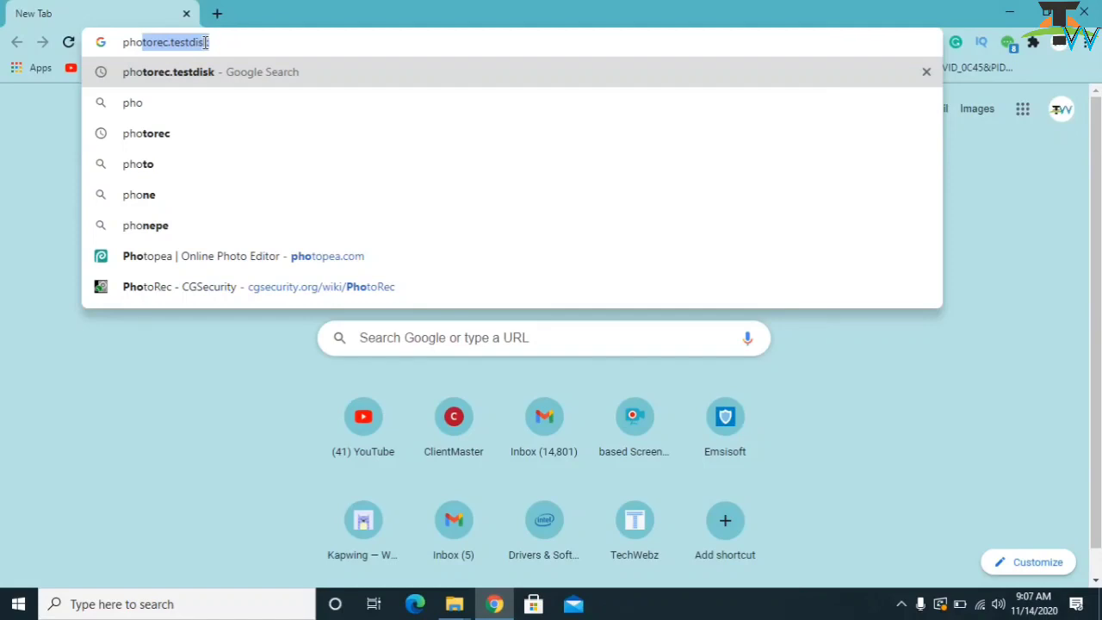
key(Return)
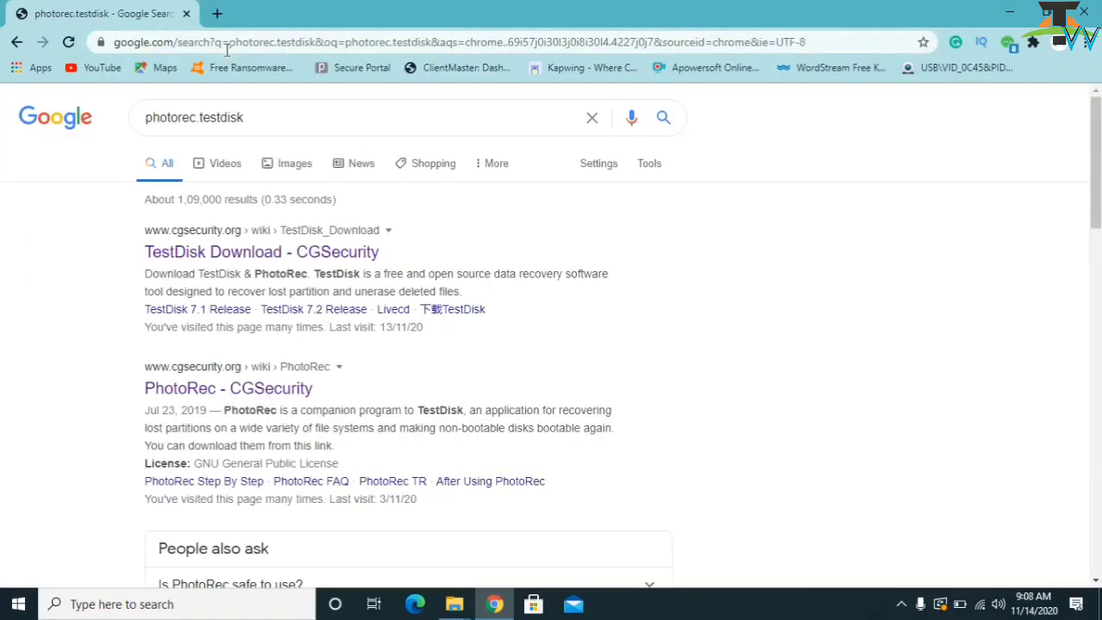
click(204, 396)
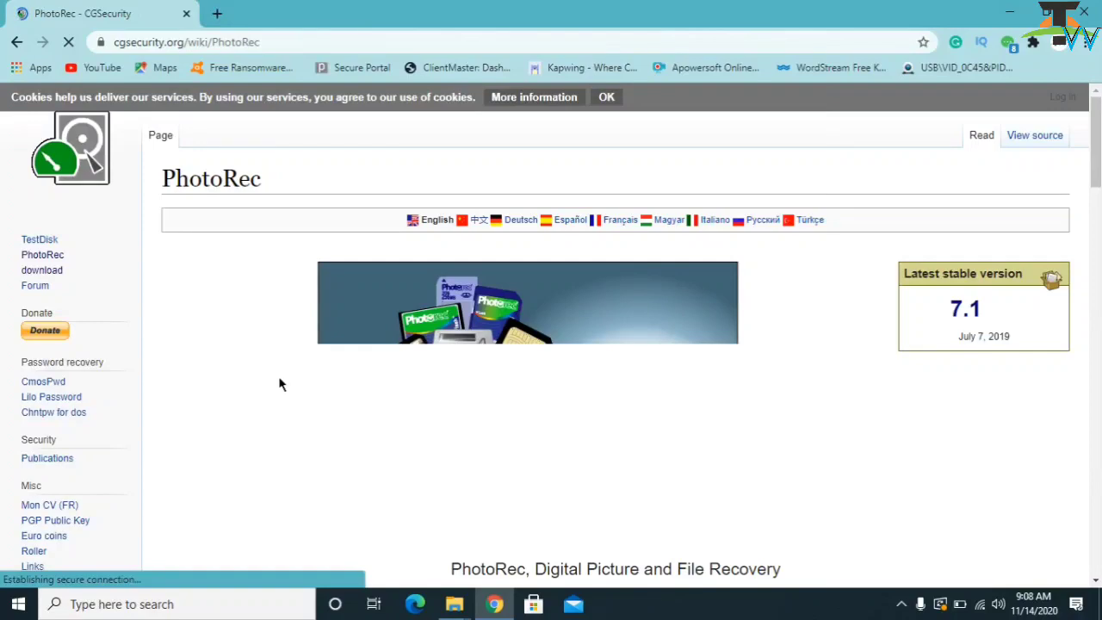
drag(1096, 164, 1099, 331)
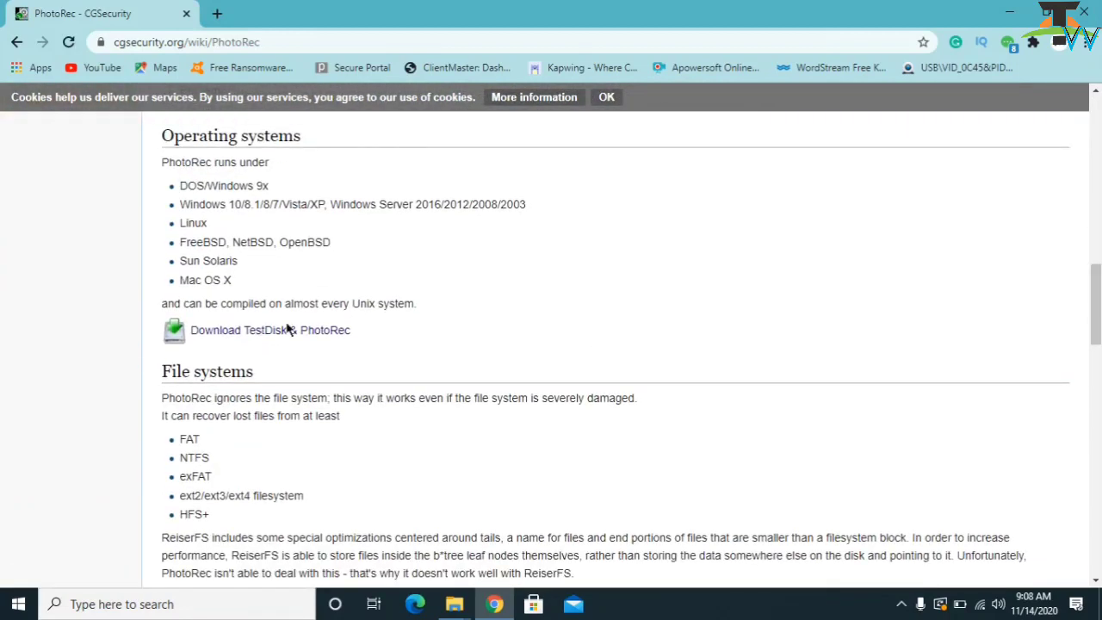
click(264, 334)
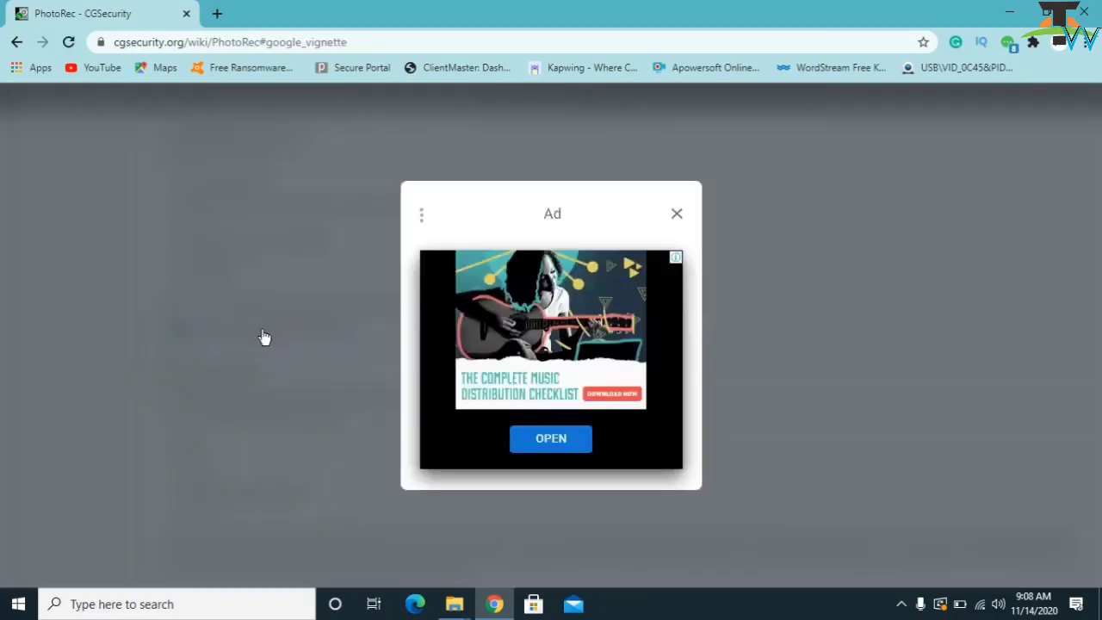
click(677, 214)
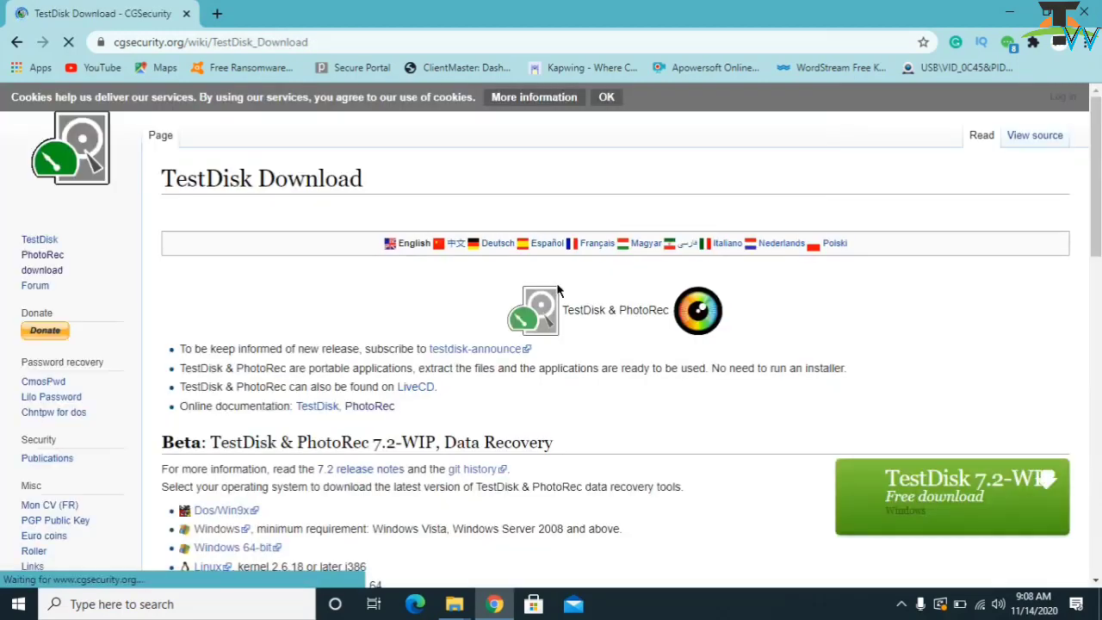
scroll(918, 353, down, 2)
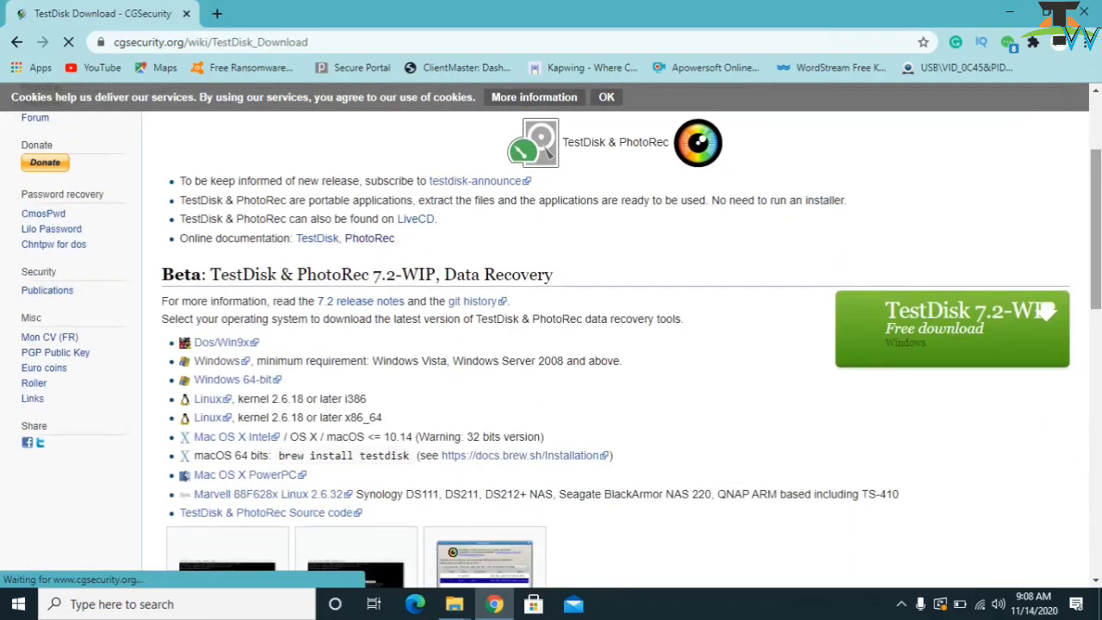
click(921, 321)
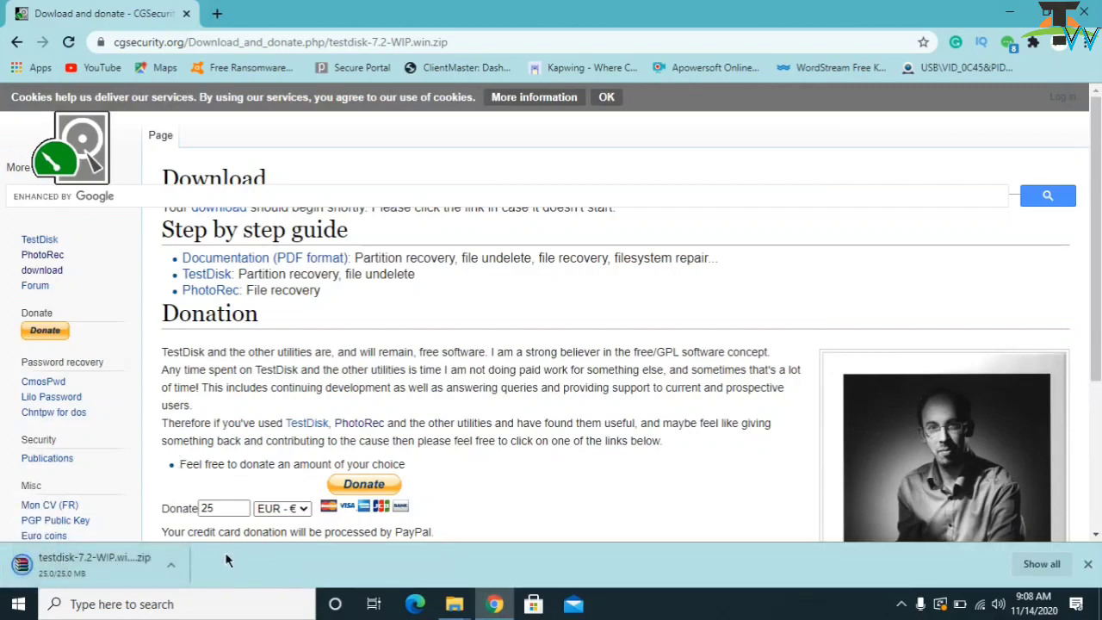
Step: Extract the testdisk zip here inside D:\New folder
mouse_move(455, 603)
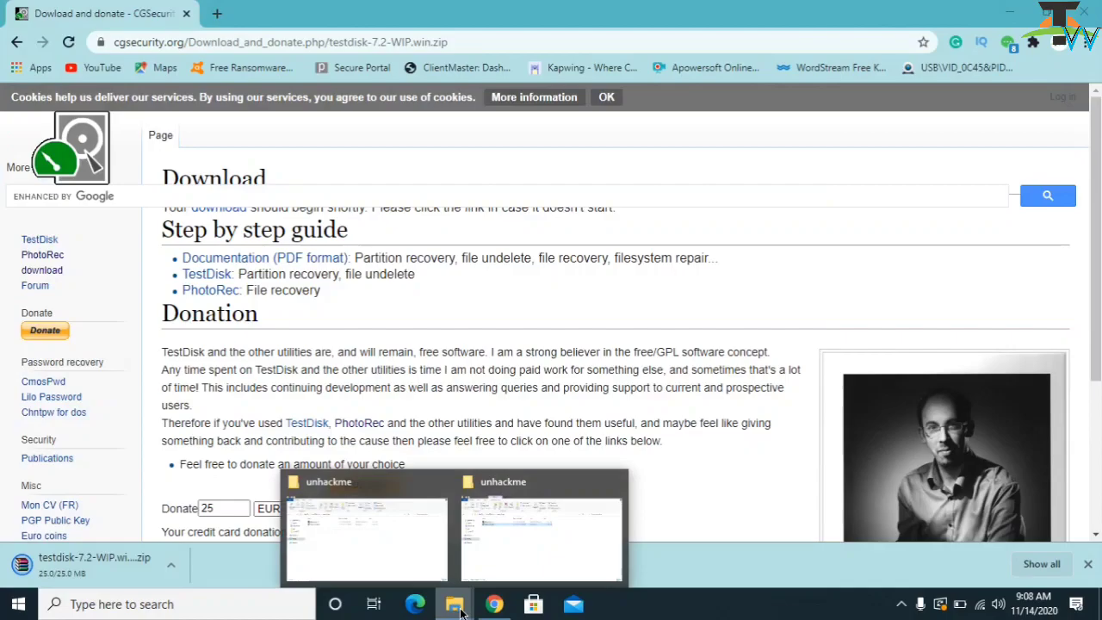
click(366, 555)
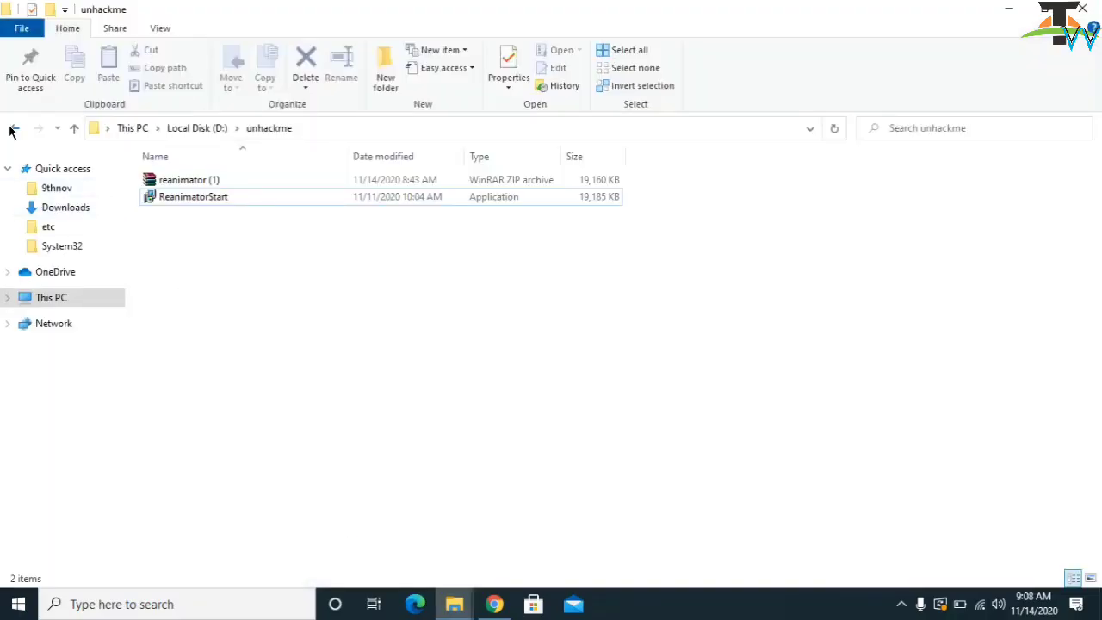
click(13, 129)
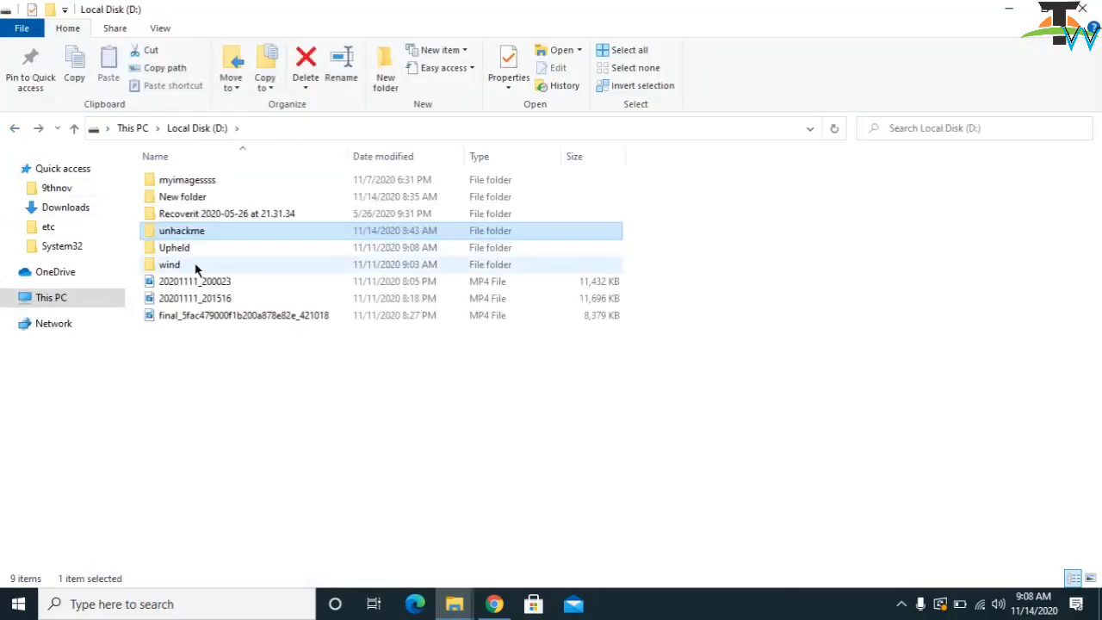
double_click(211, 199)
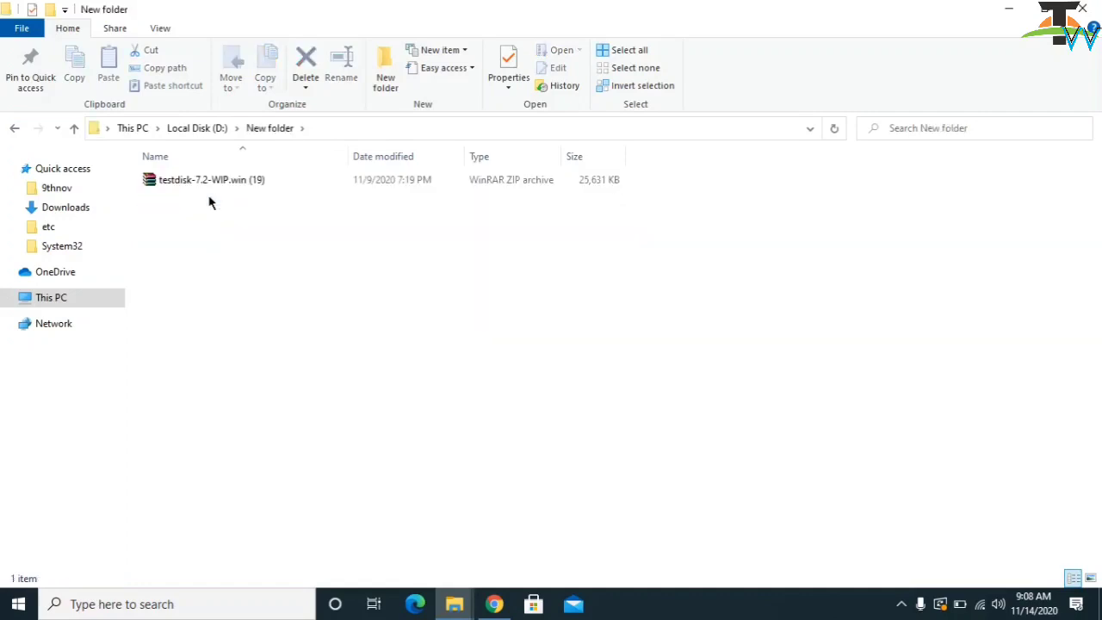
right_click(190, 183)
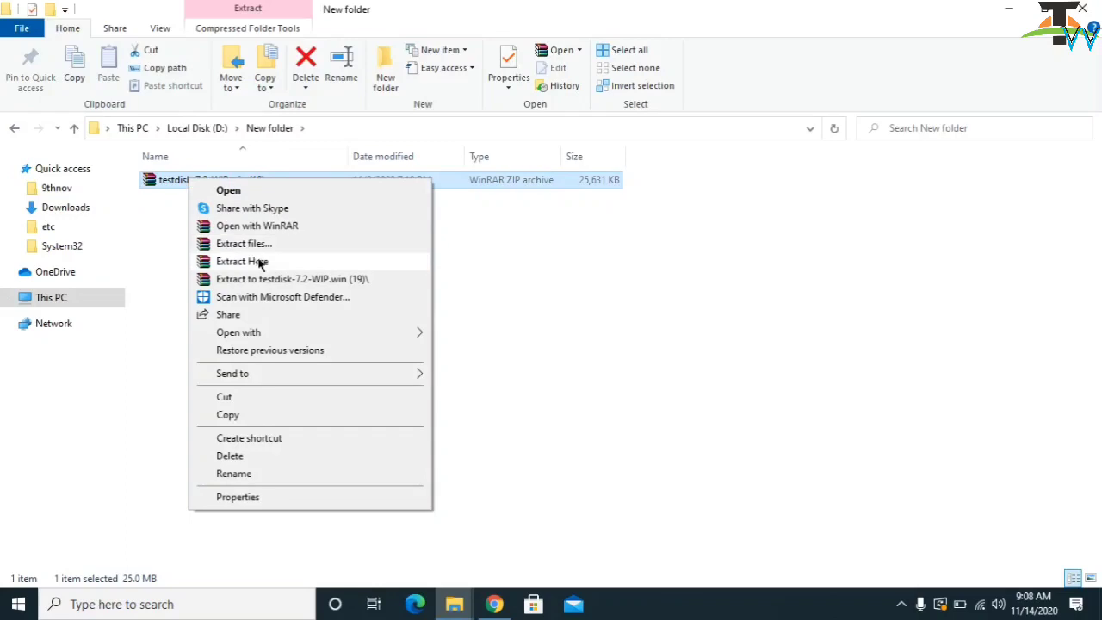
click(263, 267)
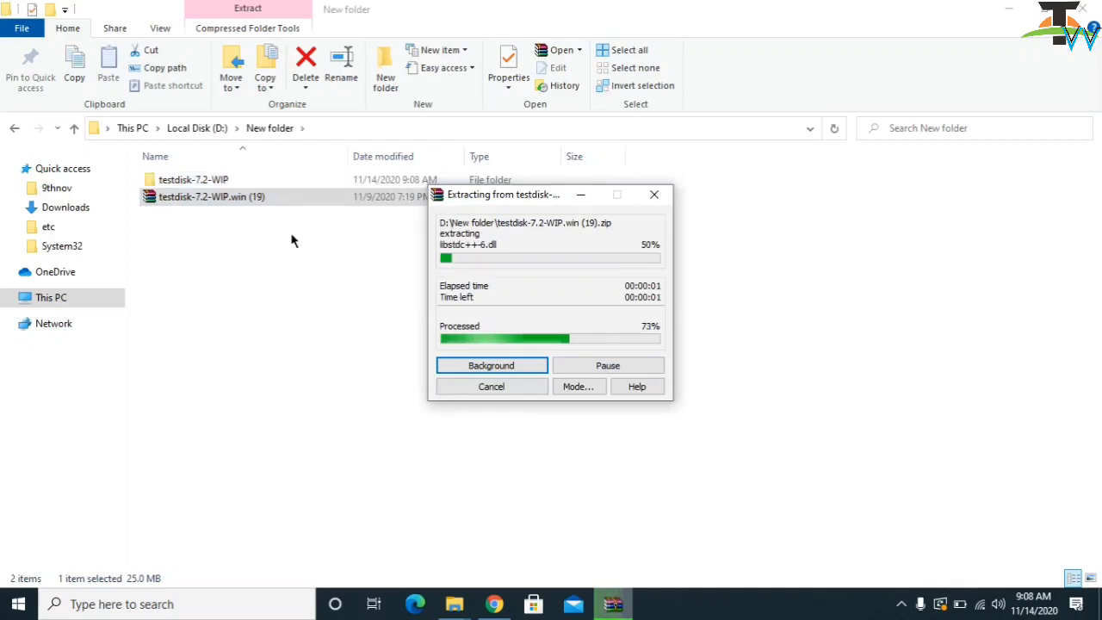
Step: Open qphotorec_win from the testdisk-7.2-WIP folder and minimize Chrome
double_click(184, 181)
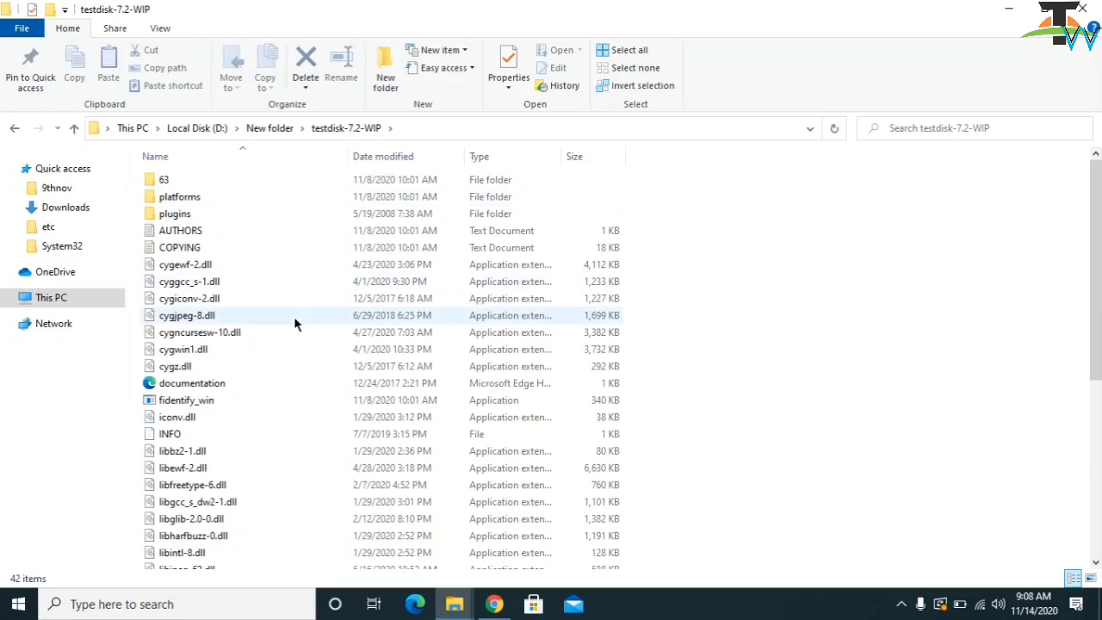
drag(1096, 259, 1097, 416)
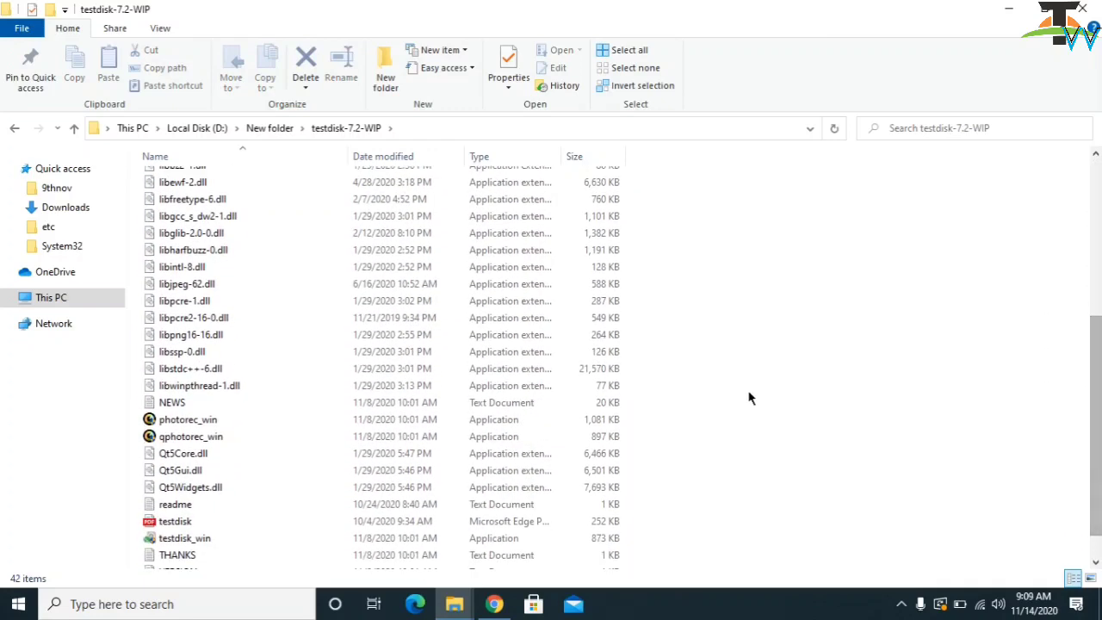
click(182, 441)
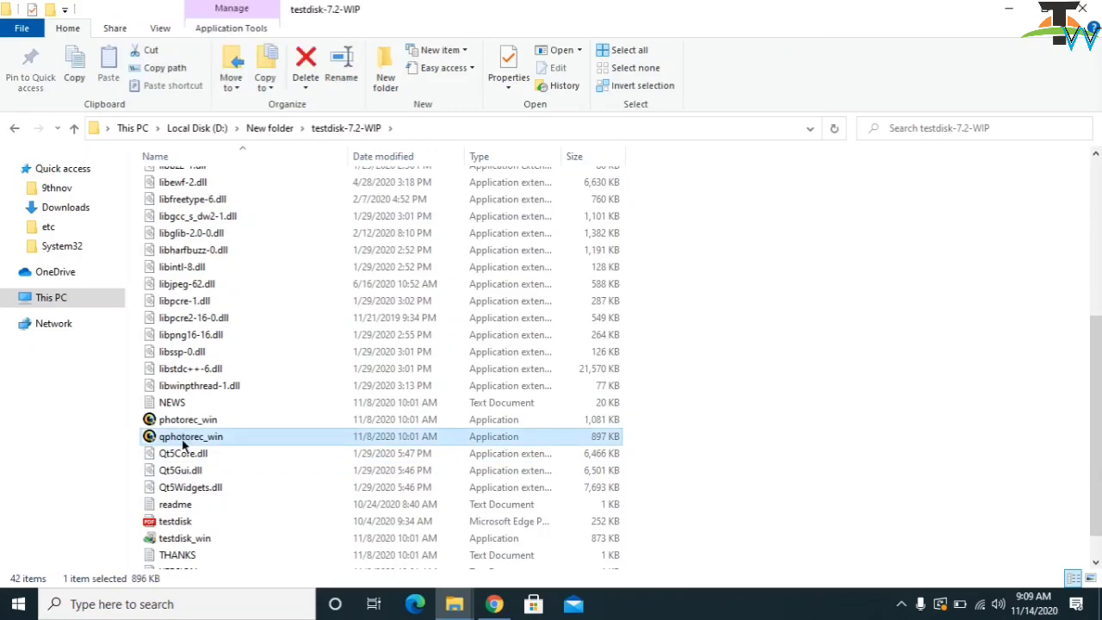
right_click(183, 444)
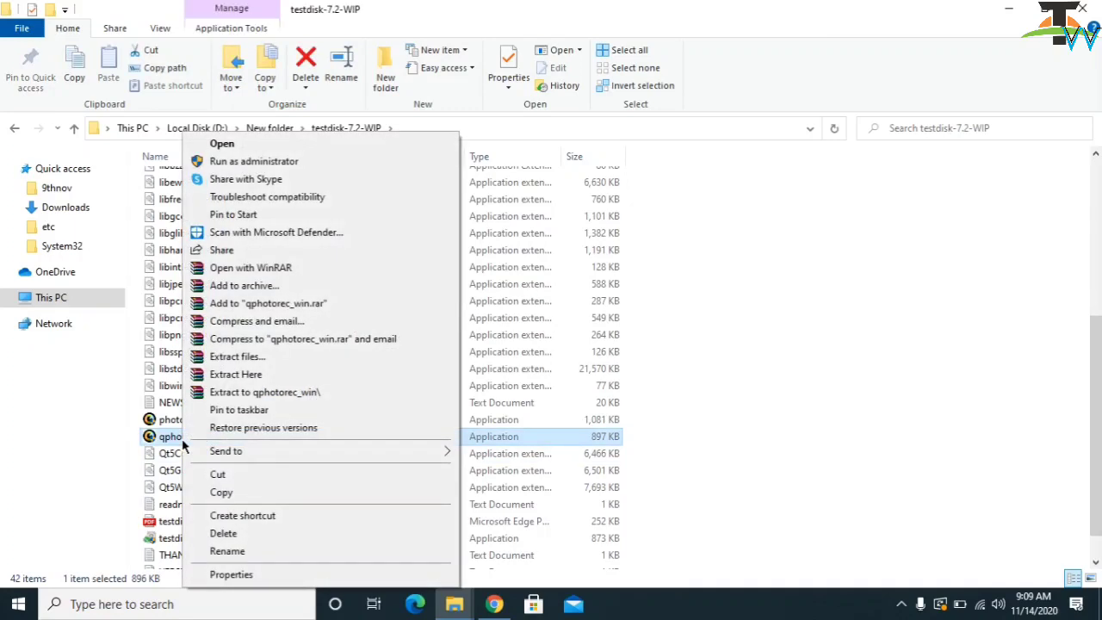
click(245, 144)
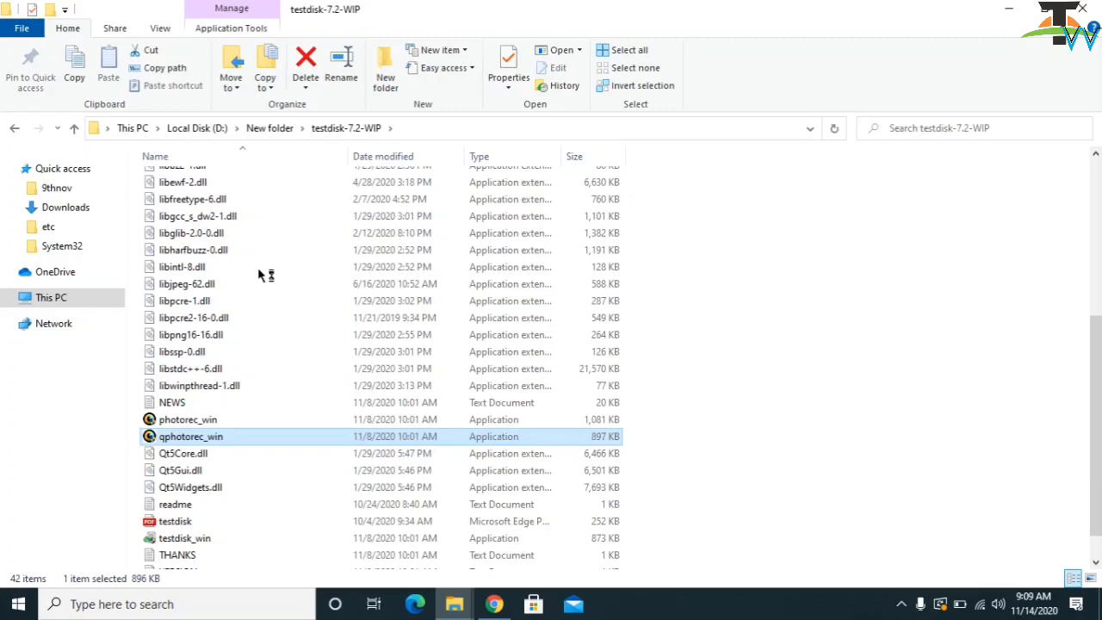
scroll(465, 418, up, 6)
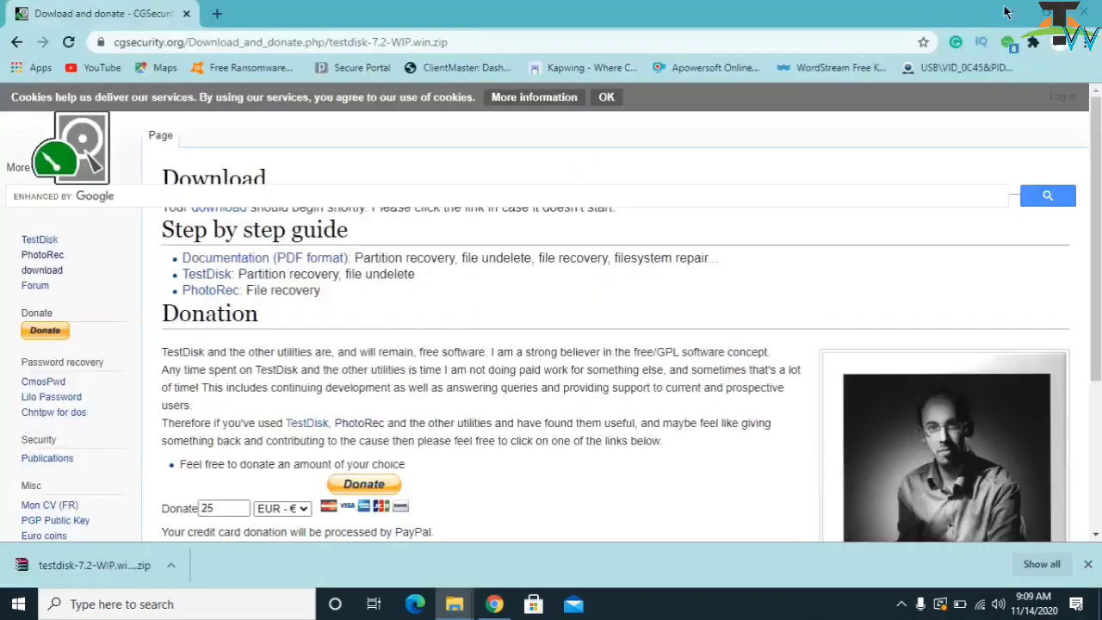
click(1008, 9)
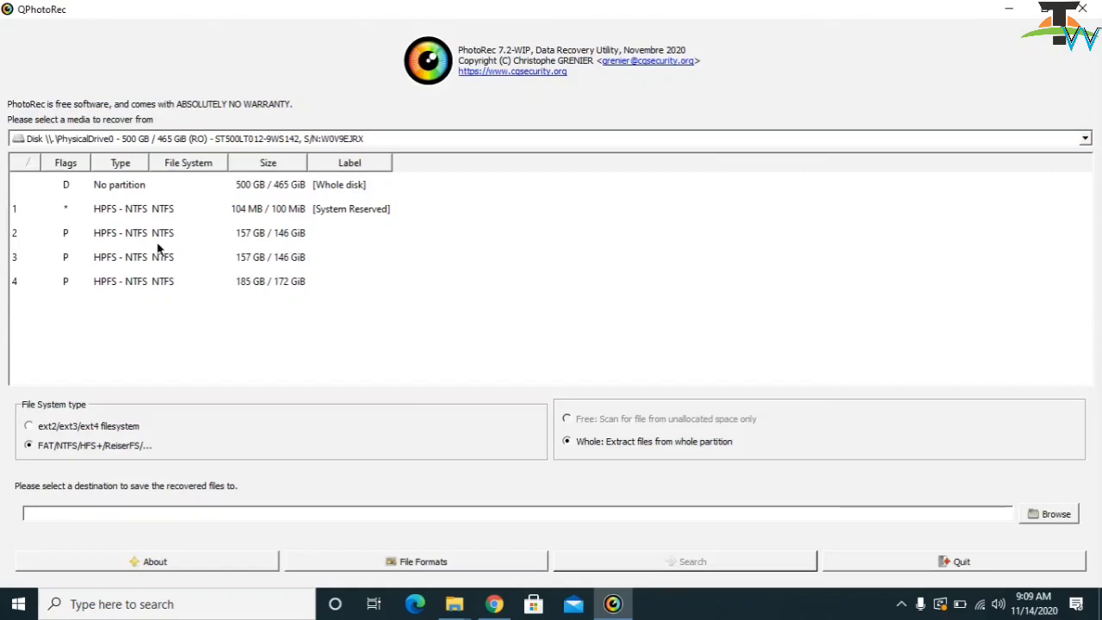
Step: Select the whole-disk 'No partition' source, reset the file formats, and tick png
click(137, 195)
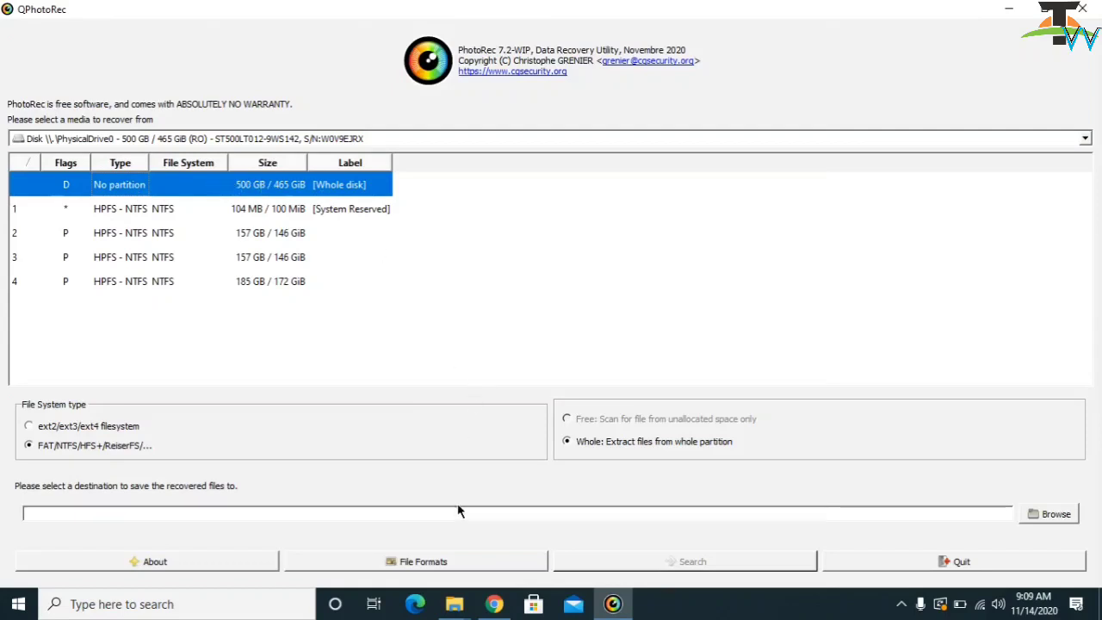
click(433, 565)
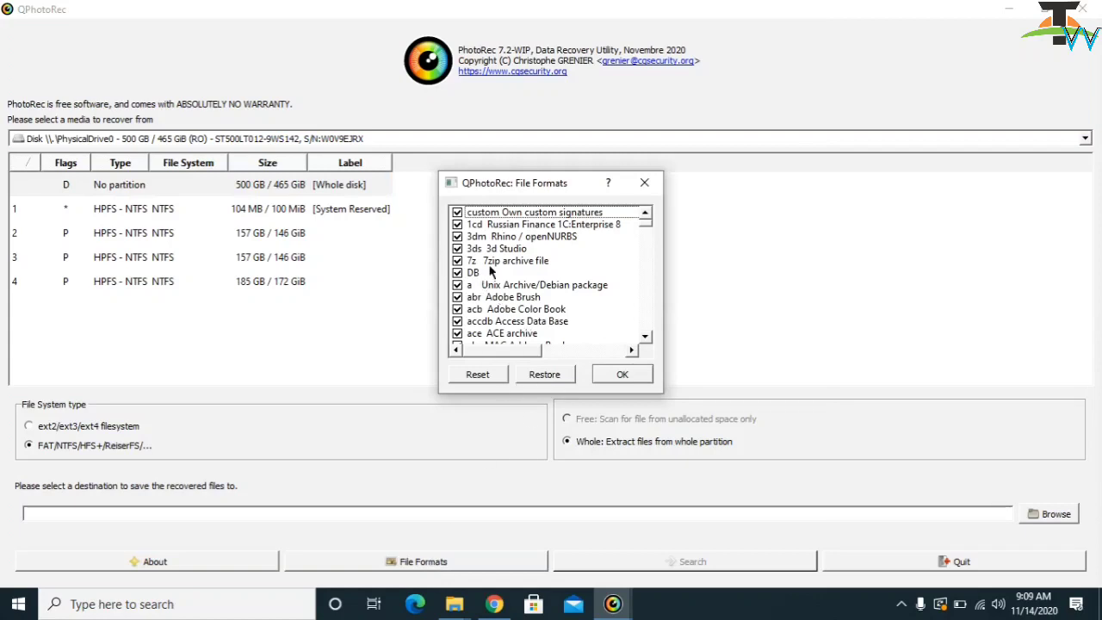
click(480, 377)
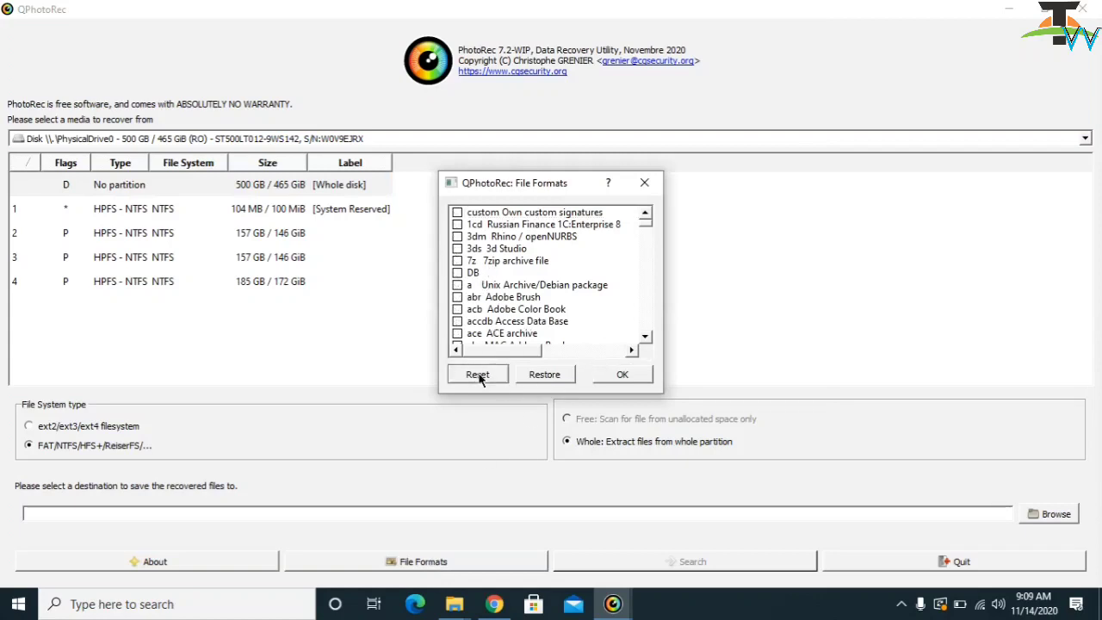
click(498, 300)
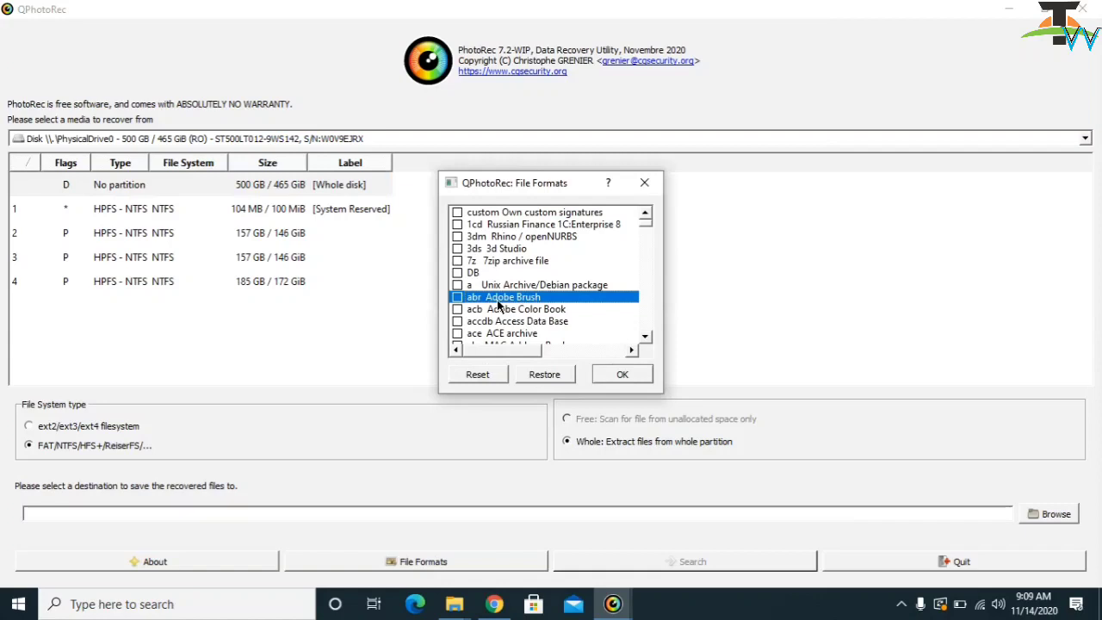
text(png)
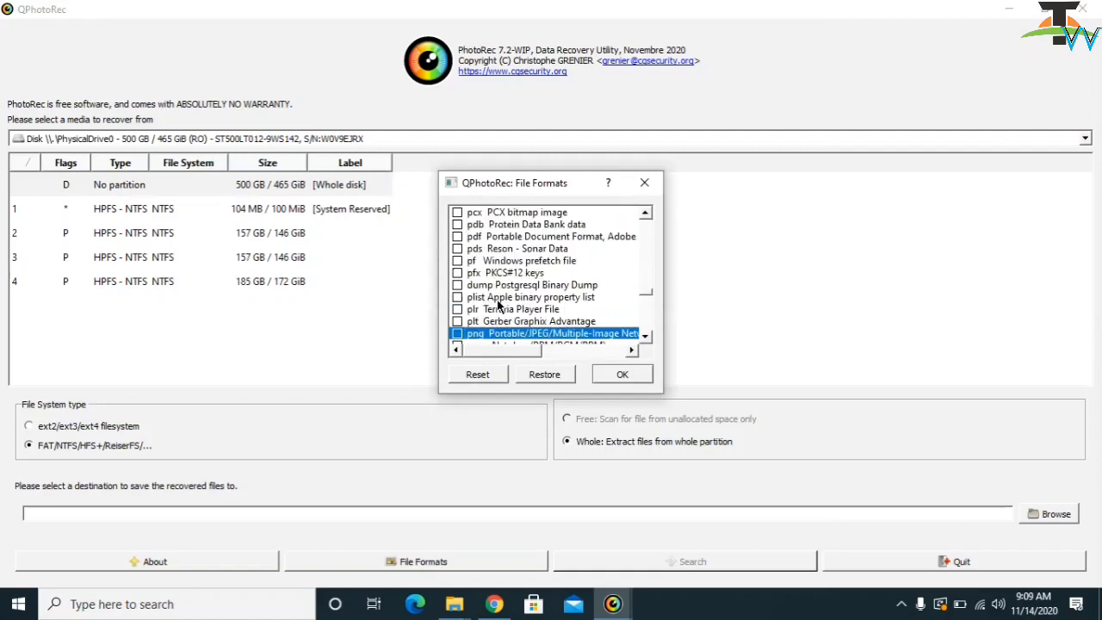
click(458, 334)
Step: Find pdf in the format list, tick it, and confirm the formats with OK
click(493, 289)
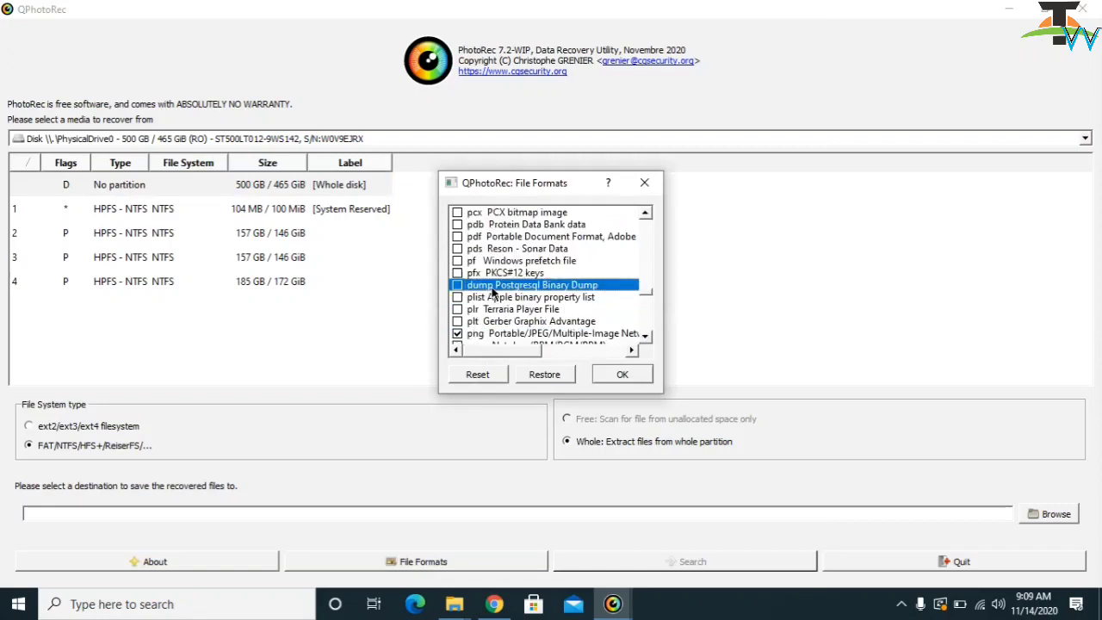
key(Page_Up)
key(Page_Down)
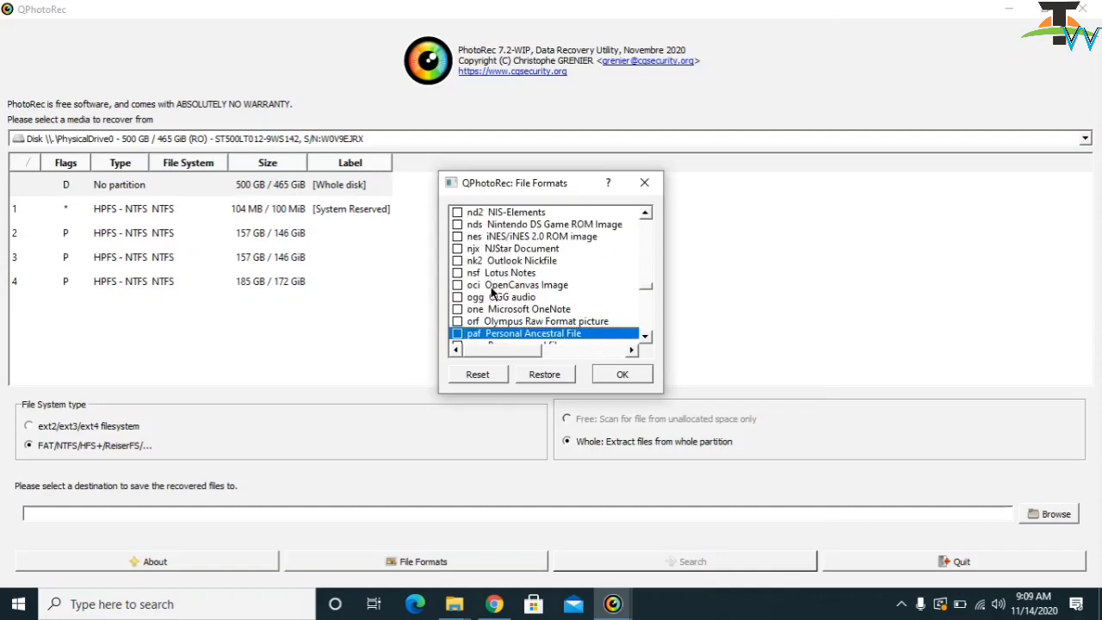
click(472, 296)
key(Page_Up)
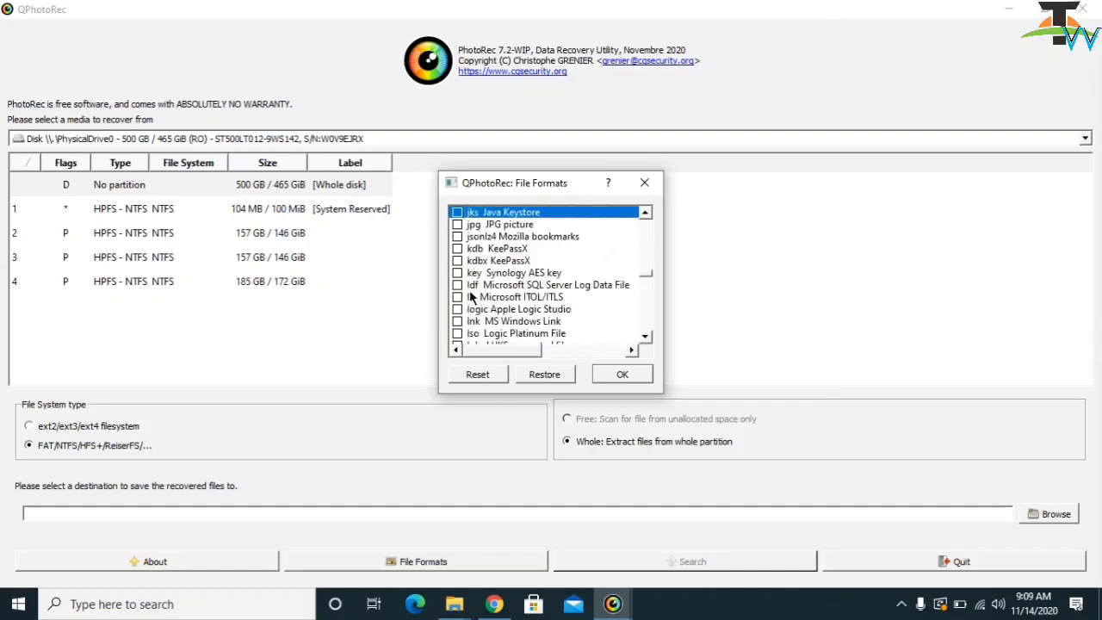
key(Page_Down)
key(Page_Up)
key(Page_Down)
click(469, 272)
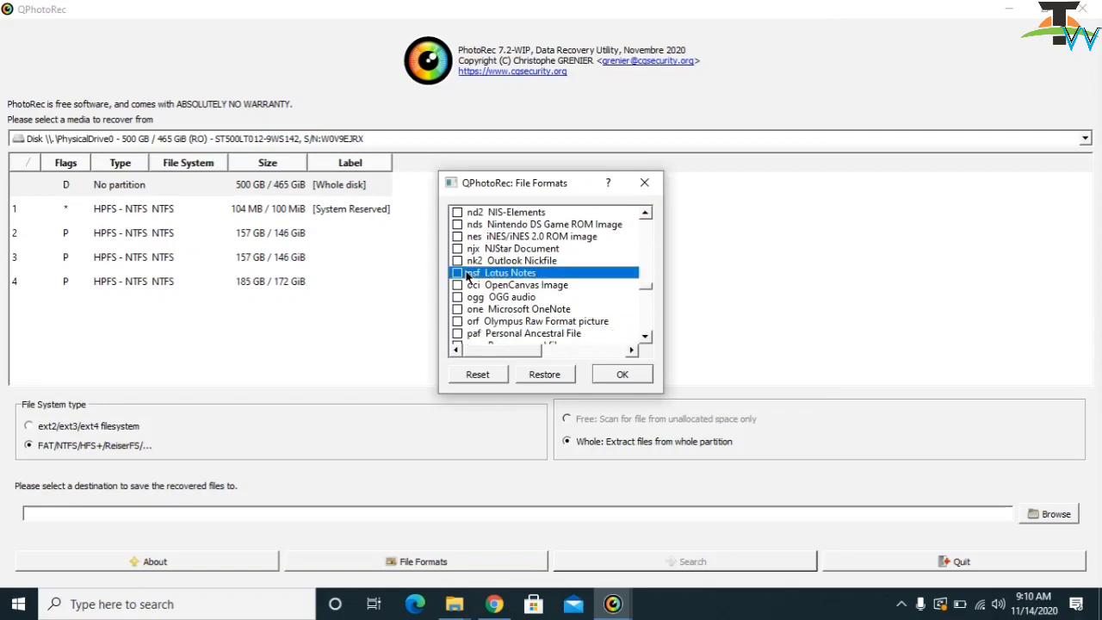
key(Page_Up)
key(Page_Up)
key(Page_Down)
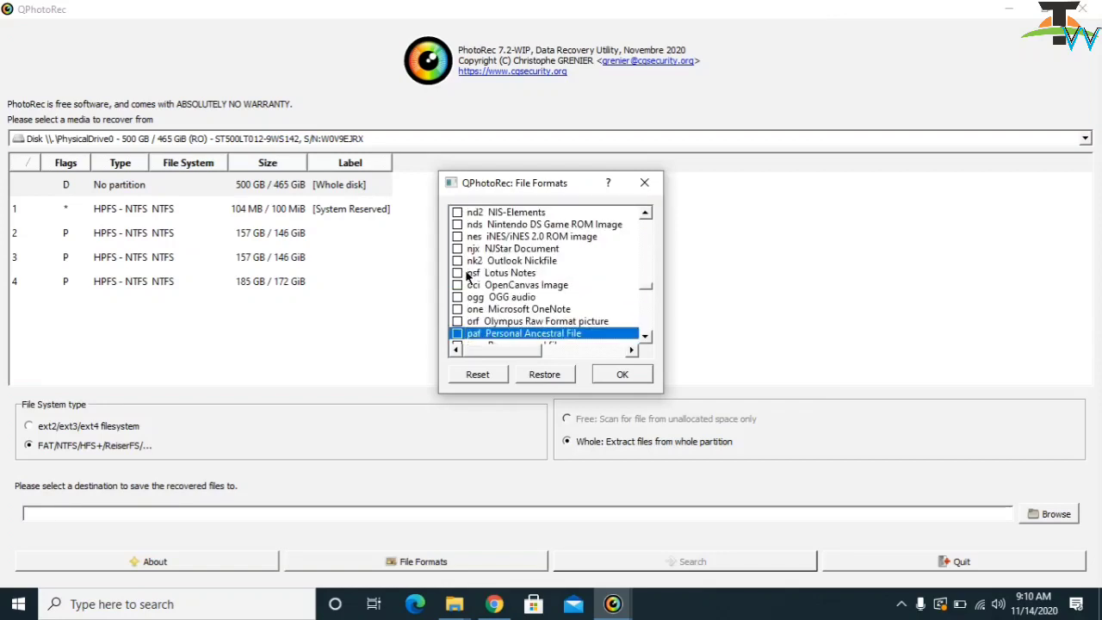
click(551, 241)
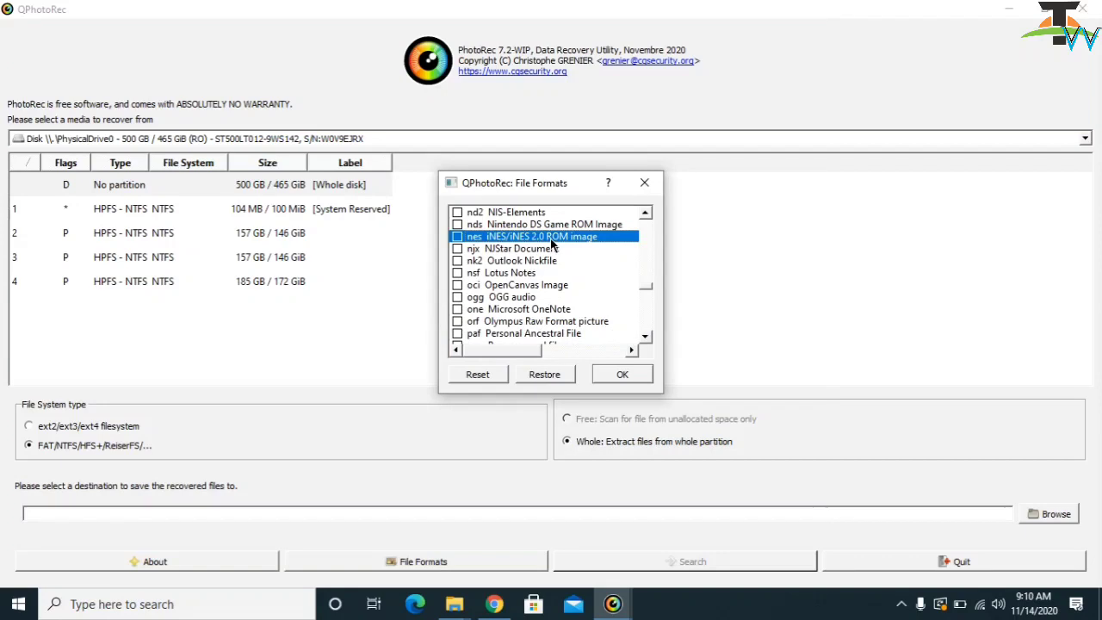
key(Page_Up)
key(Page_Down)
click(551, 247)
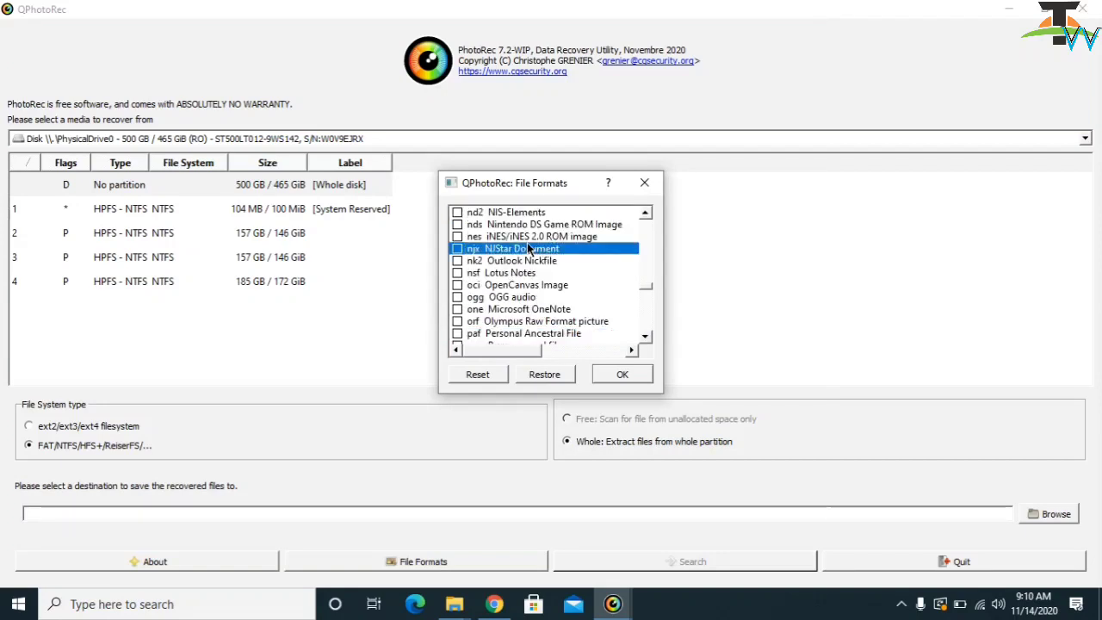
click(516, 297)
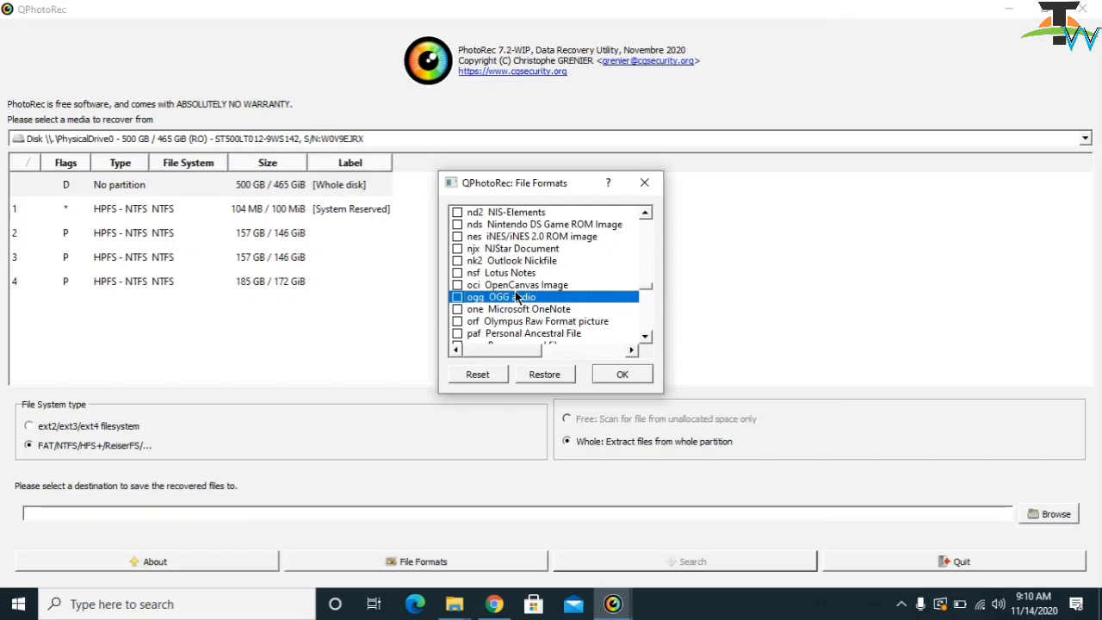
key(Down)
key(Down)
key(Down)
key(Down)
key(Down)
key(Down)
key(Down)
key(Down)
key(Down)
key(Down)
key(Down)
click(457, 333)
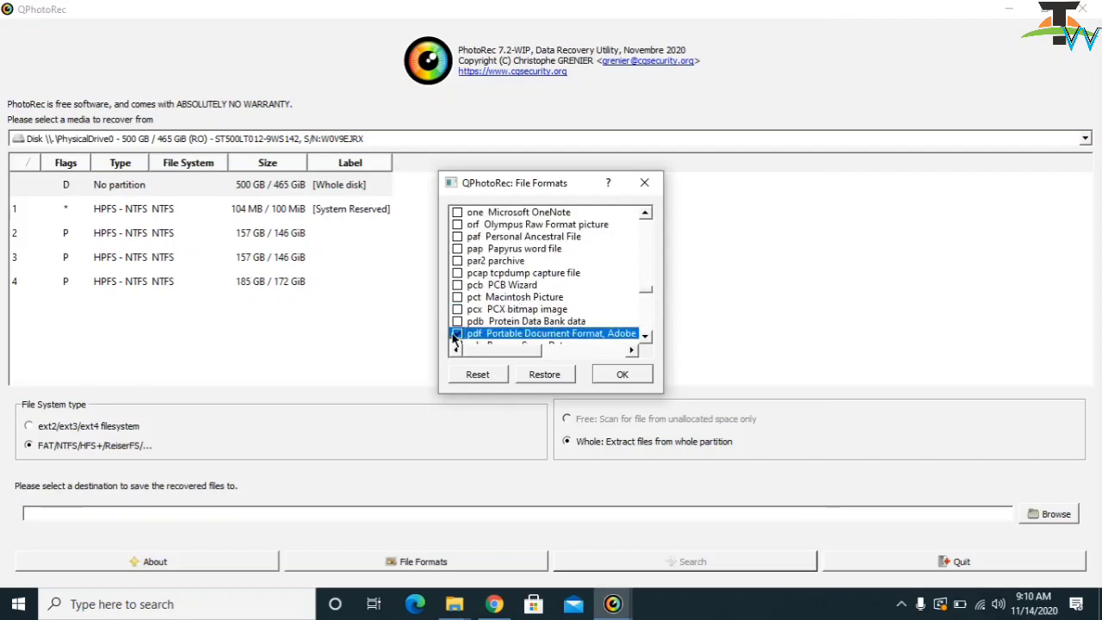
click(622, 376)
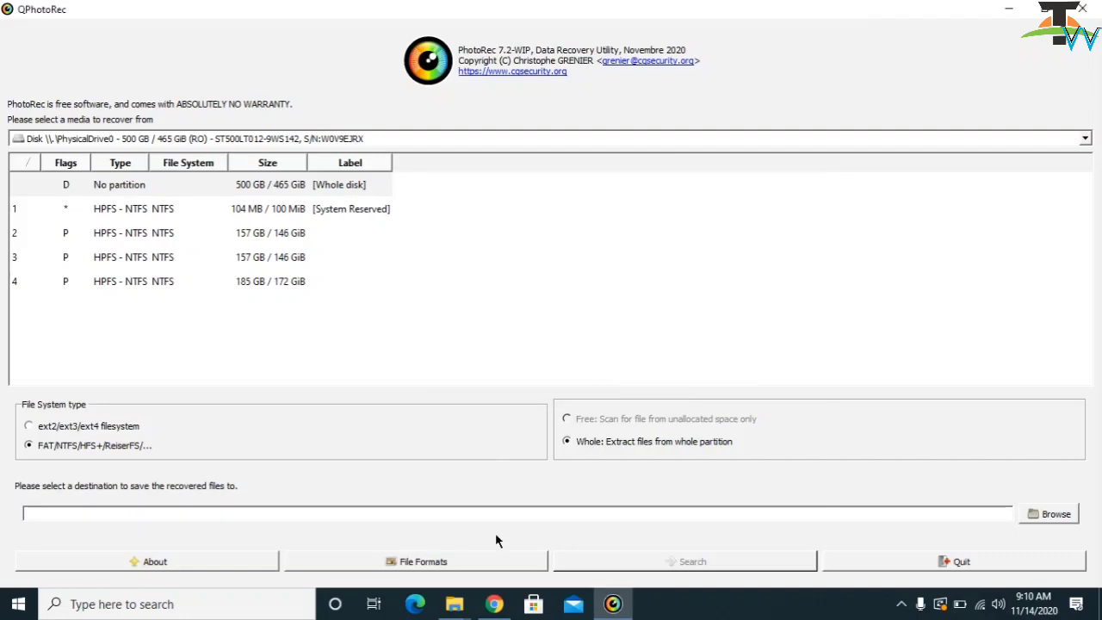
Step: Create a folder named rec inside testdisk-7.2-WIP and select it as the QPhotoRec destination
click(1049, 517)
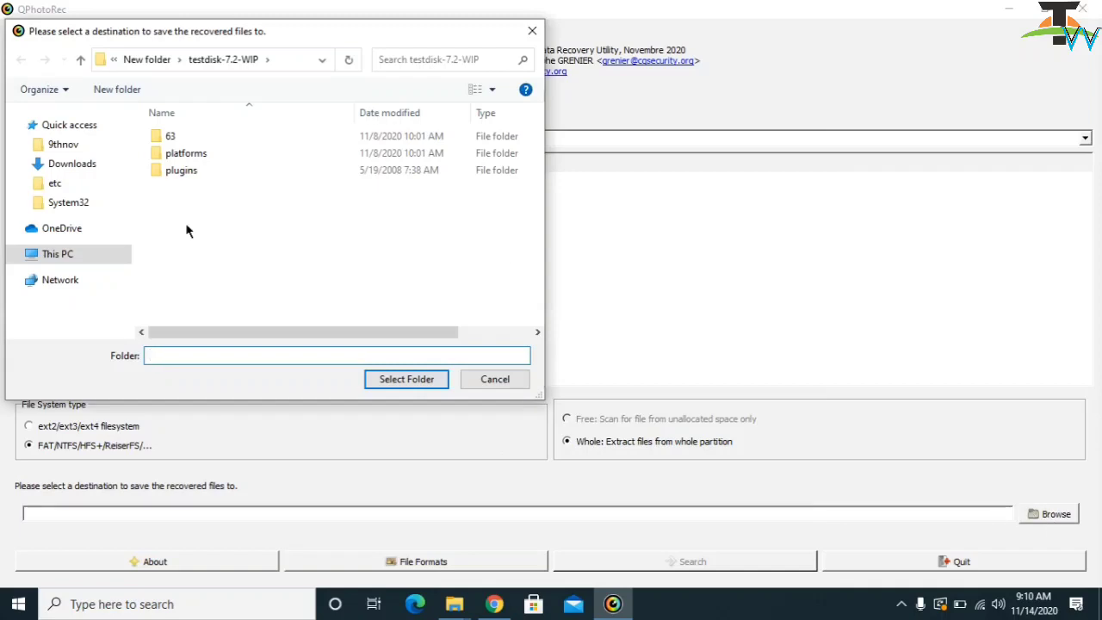
click(118, 90)
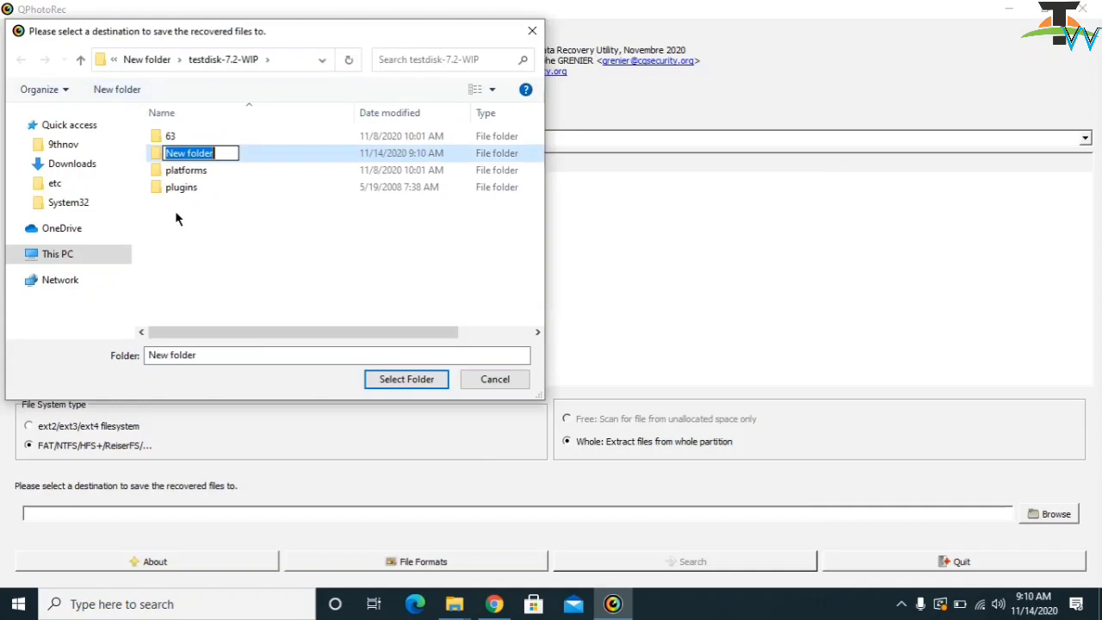
key(BackSpace)
text(rec)
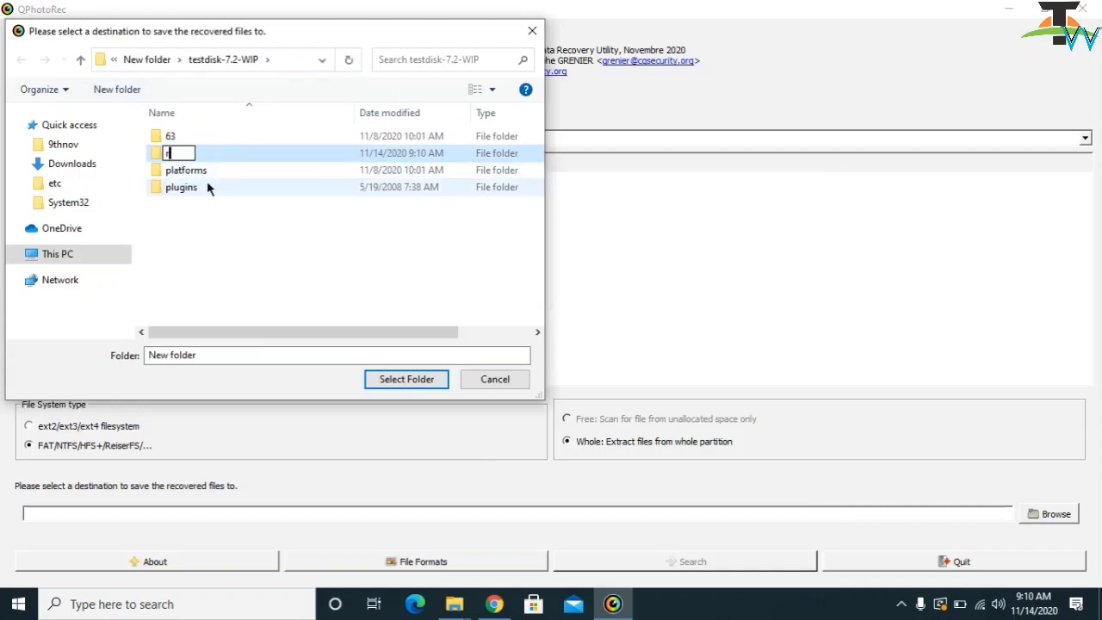
click(206, 231)
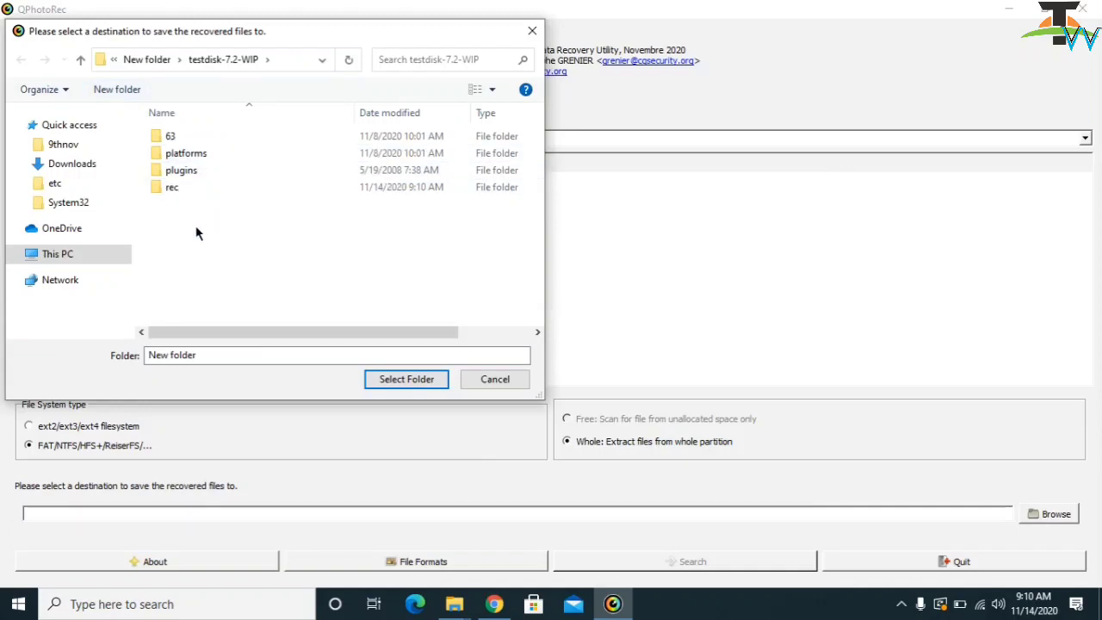
click(197, 189)
double_click(196, 189)
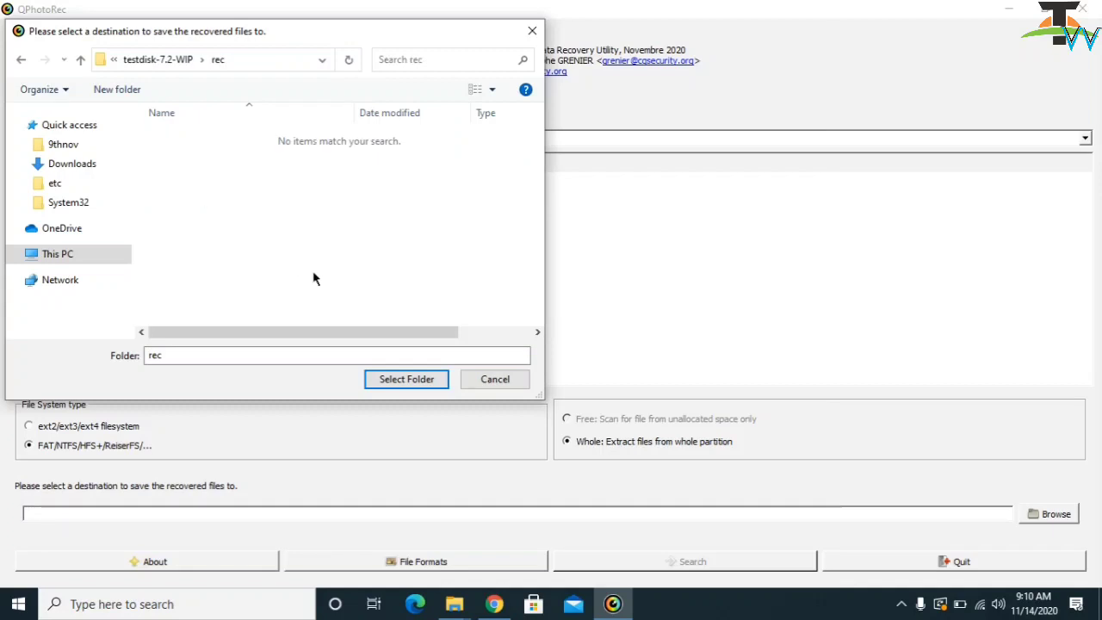
click(406, 379)
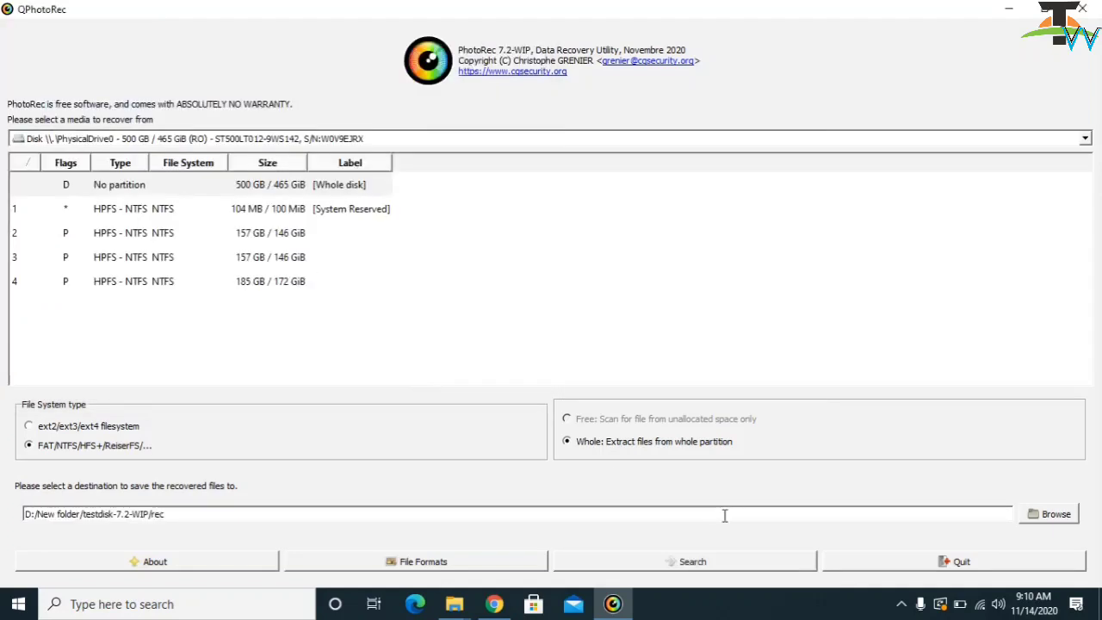
Step: Start the QPhotoRec search to recover files into D:/New folder/testdisk-7.2-WIP/rec
click(676, 558)
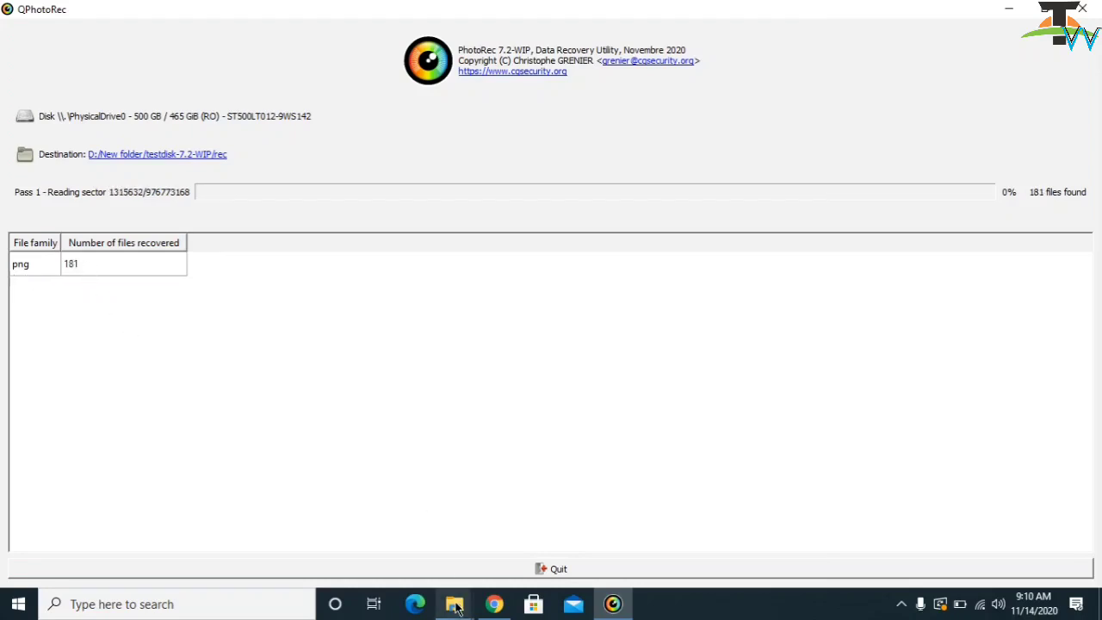
Step: Browse the recovered images in rec\recup_dir.1 in File Explorer, then close the window
mouse_move(457, 607)
click(392, 535)
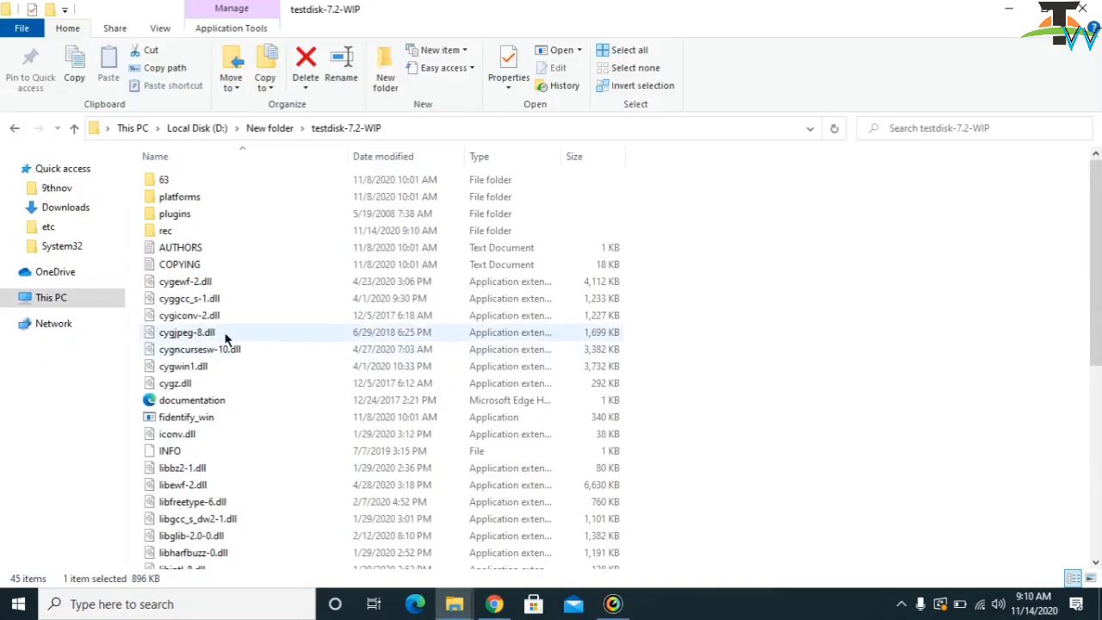
double_click(167, 235)
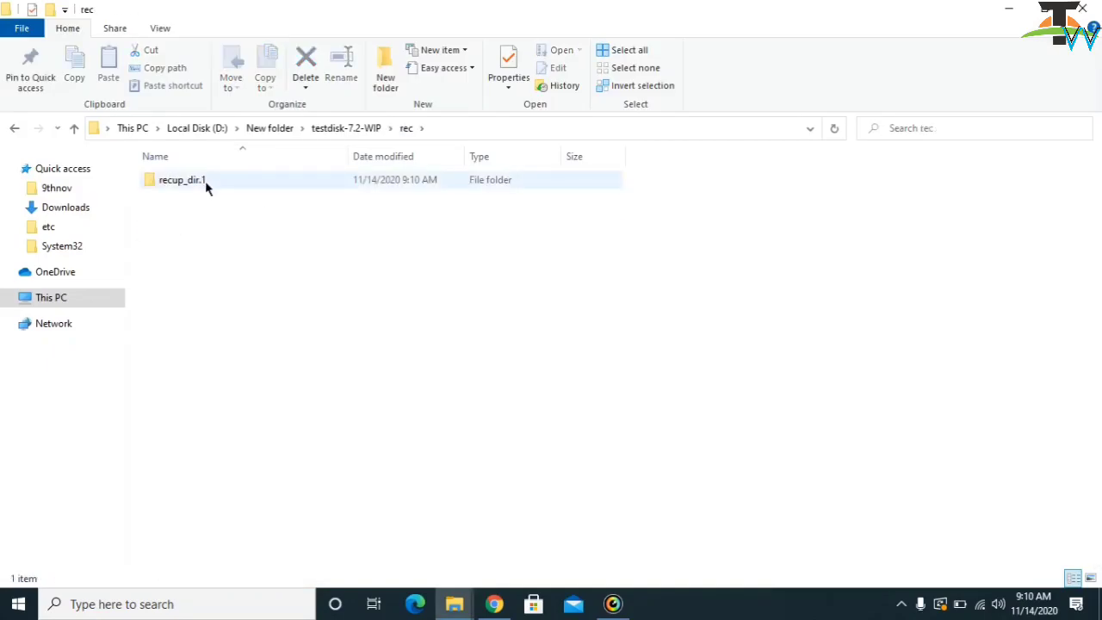
double_click(205, 182)
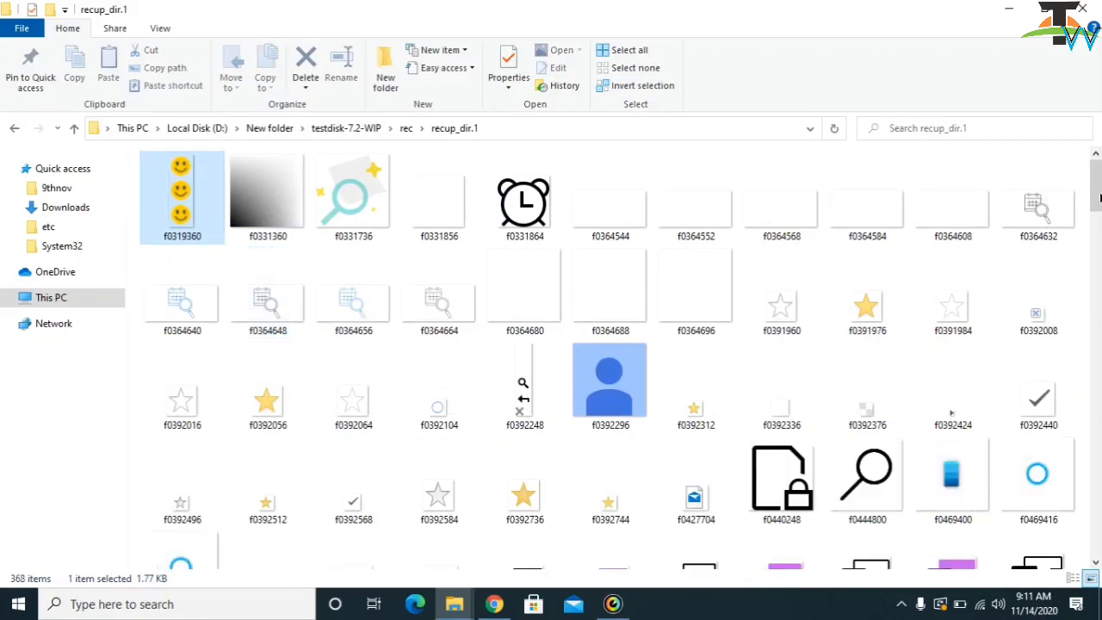
click(1097, 254)
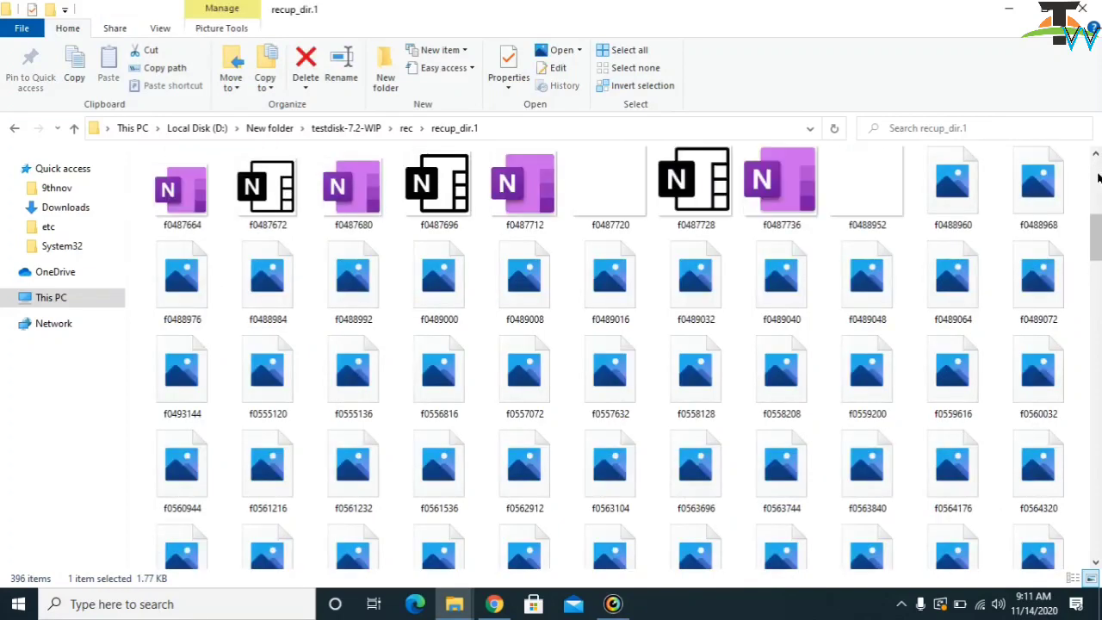
drag(1097, 252, 1099, 341)
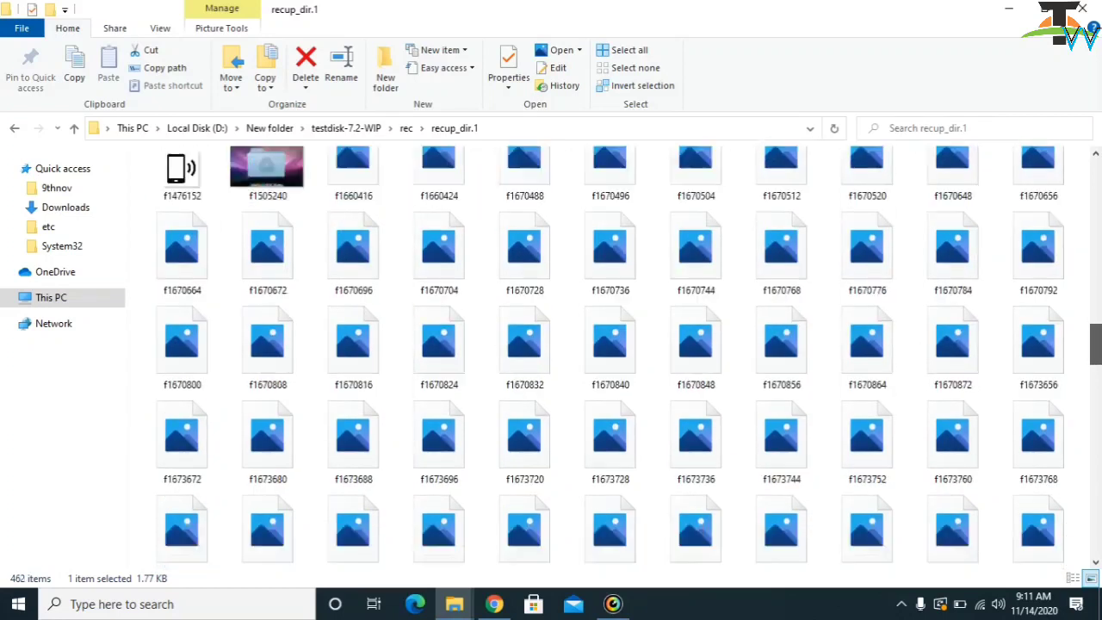
click(1085, 9)
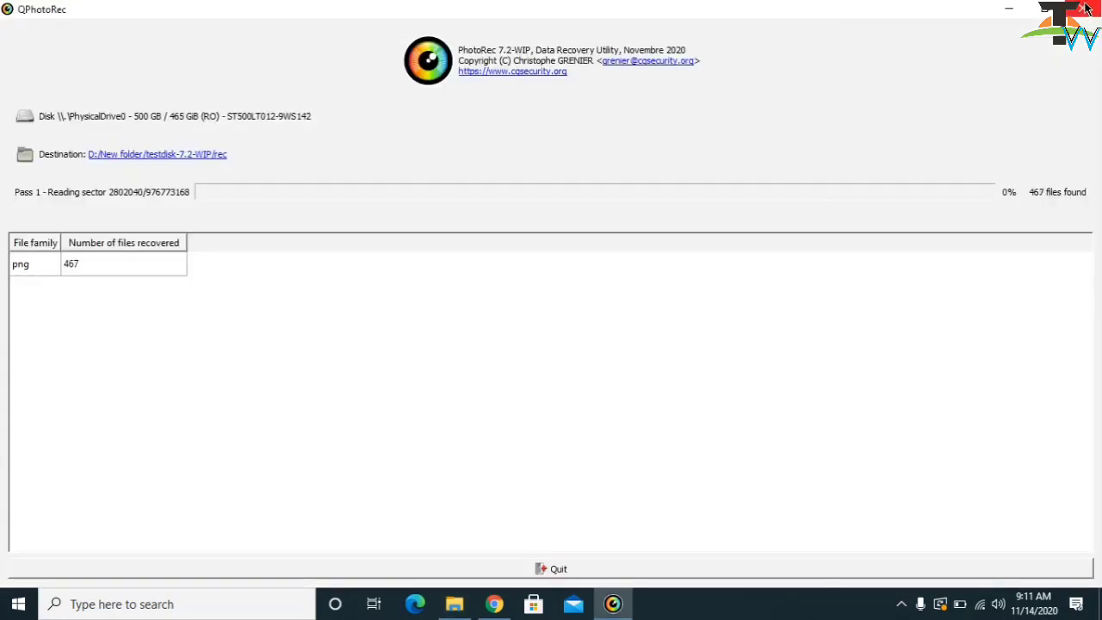
Step: Launch Wondershare Recoverit from the desktop, then quit QPhotoRec at 1139 files found
click(1007, 10)
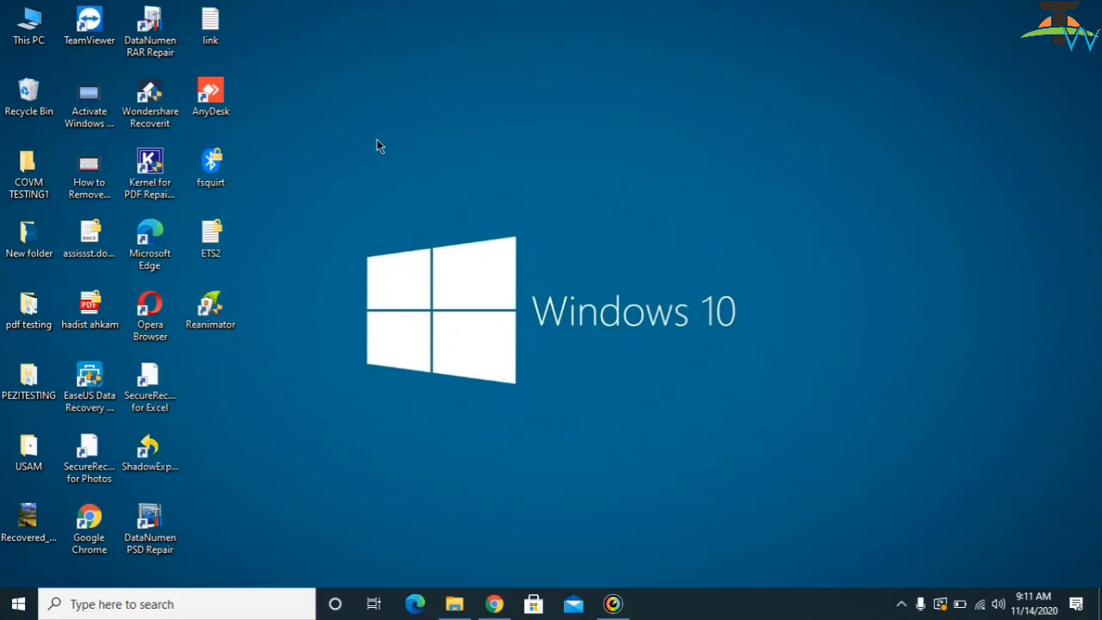
double_click(159, 105)
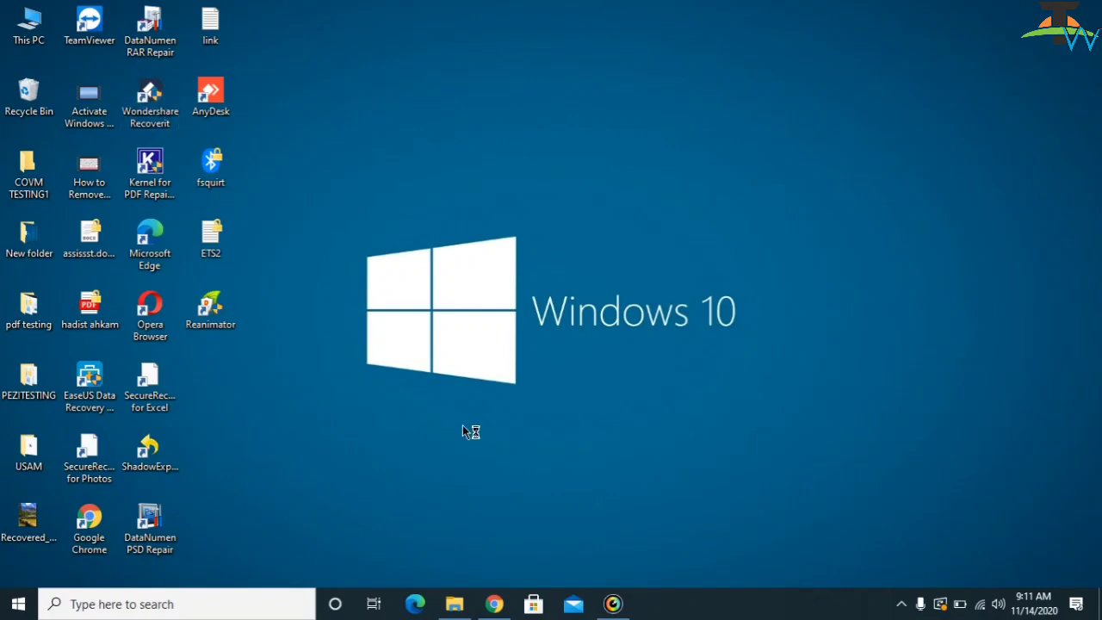
click(615, 605)
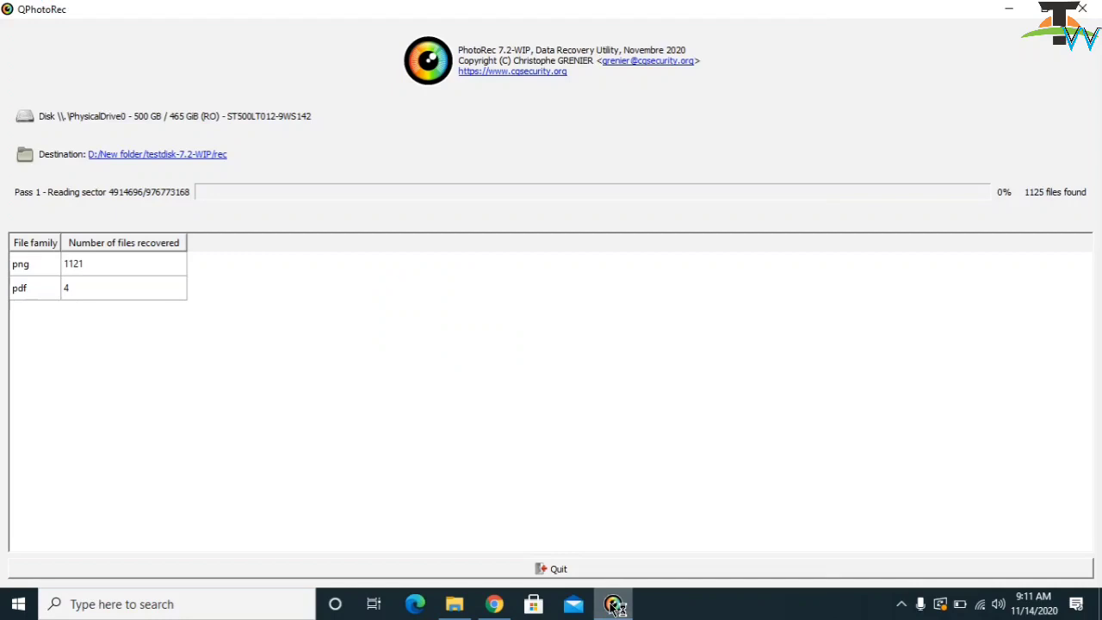
click(556, 570)
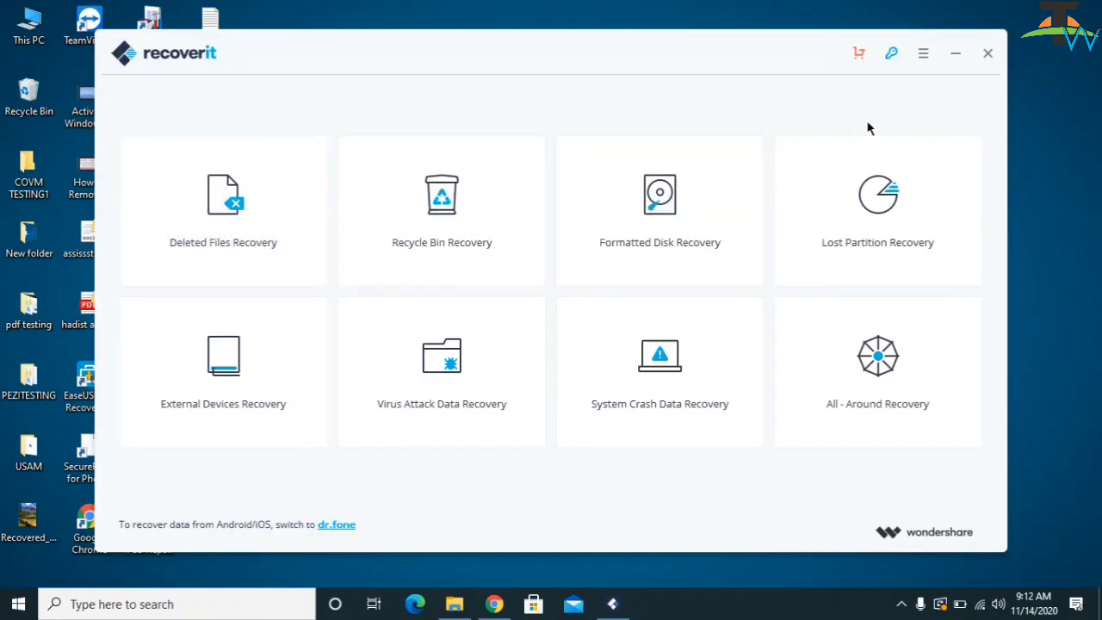
Step: View Wondershare Recoverit's About version information from the menu, then close it
click(924, 54)
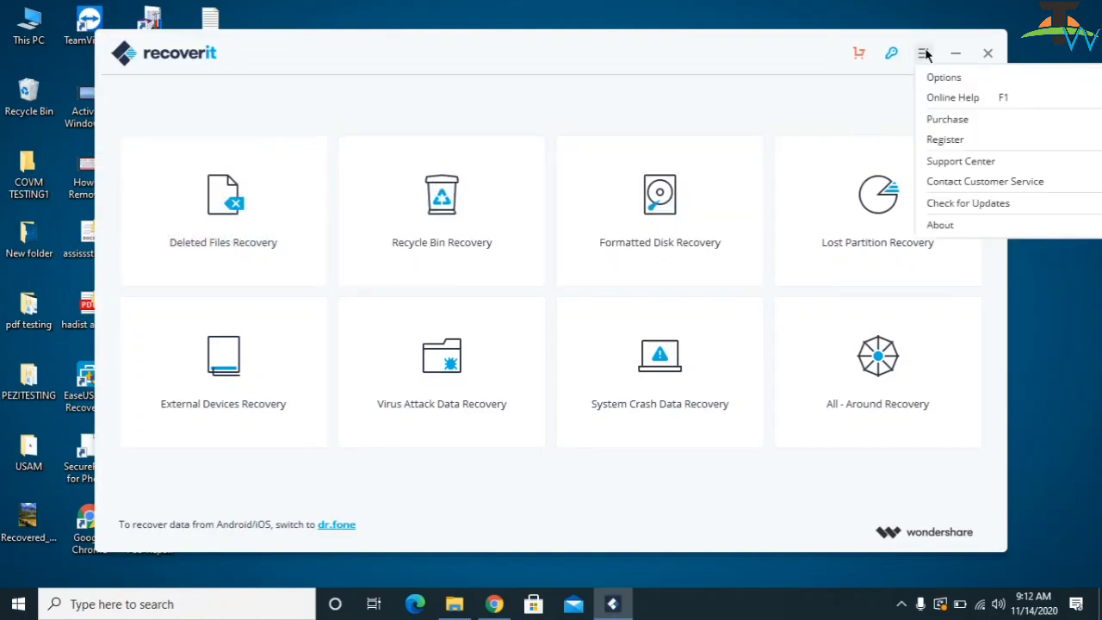
click(947, 228)
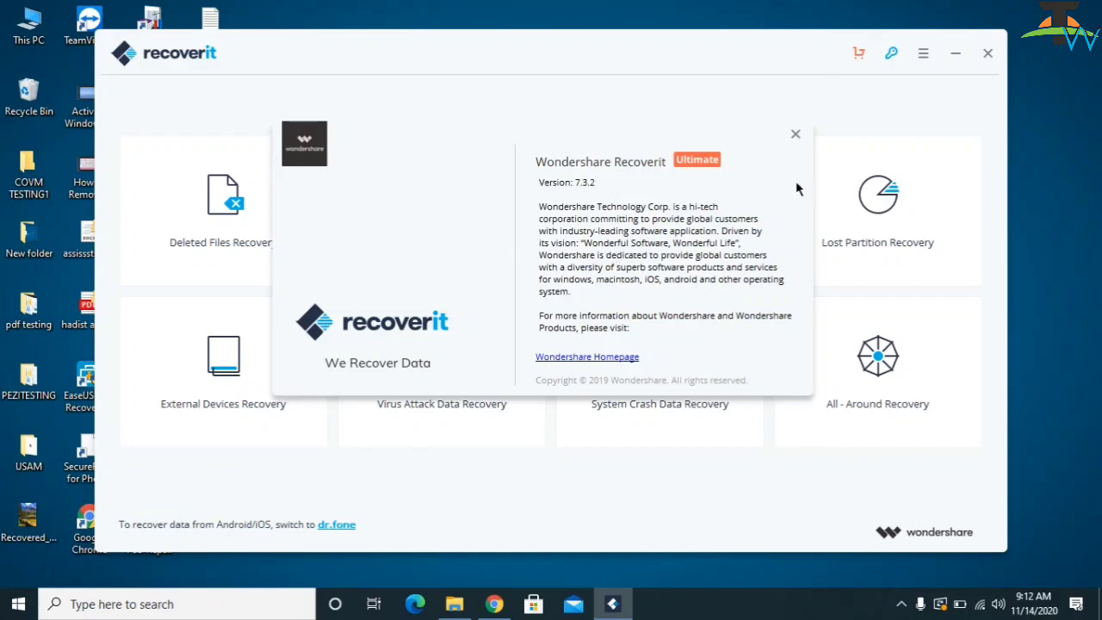
click(795, 135)
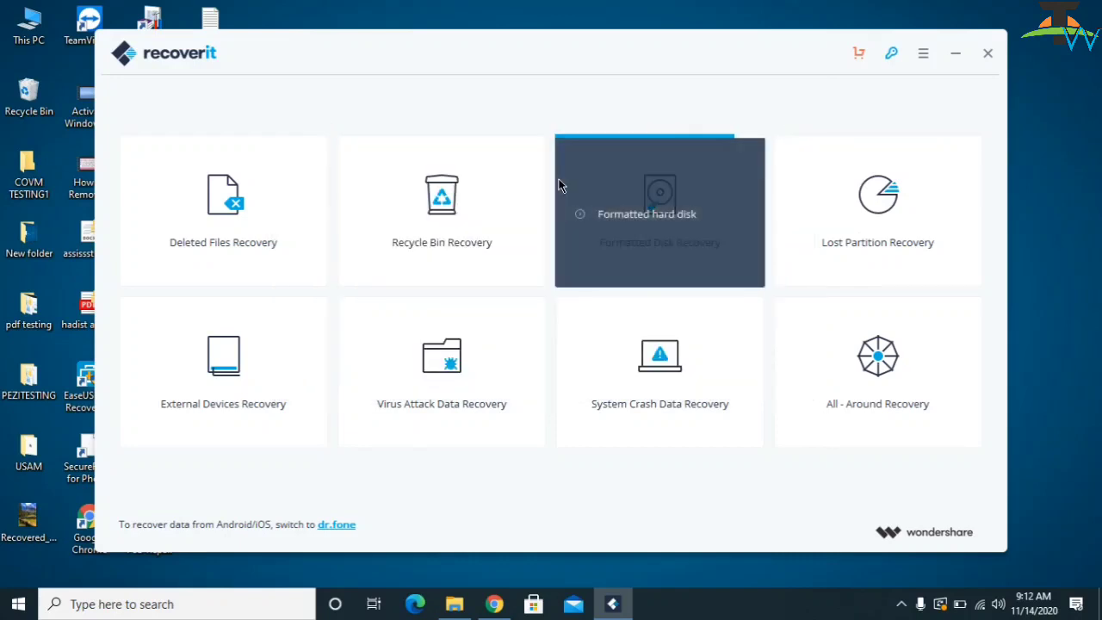
Step: Choose the All-Around Recovery mode
mouse_move(534, 234)
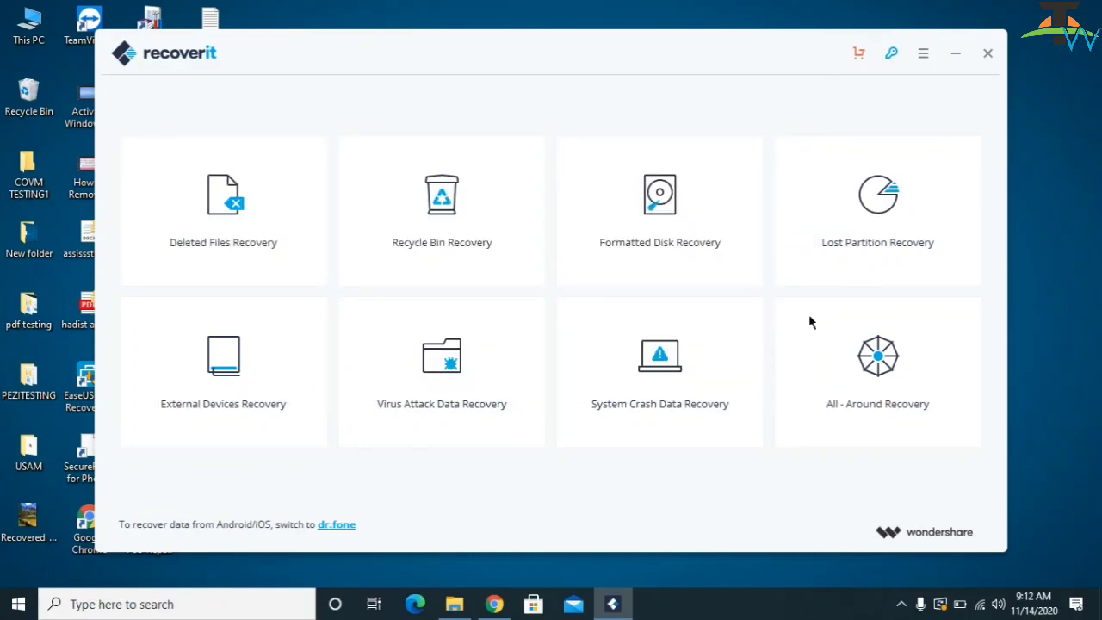
mouse_move(754, 439)
mouse_move(888, 405)
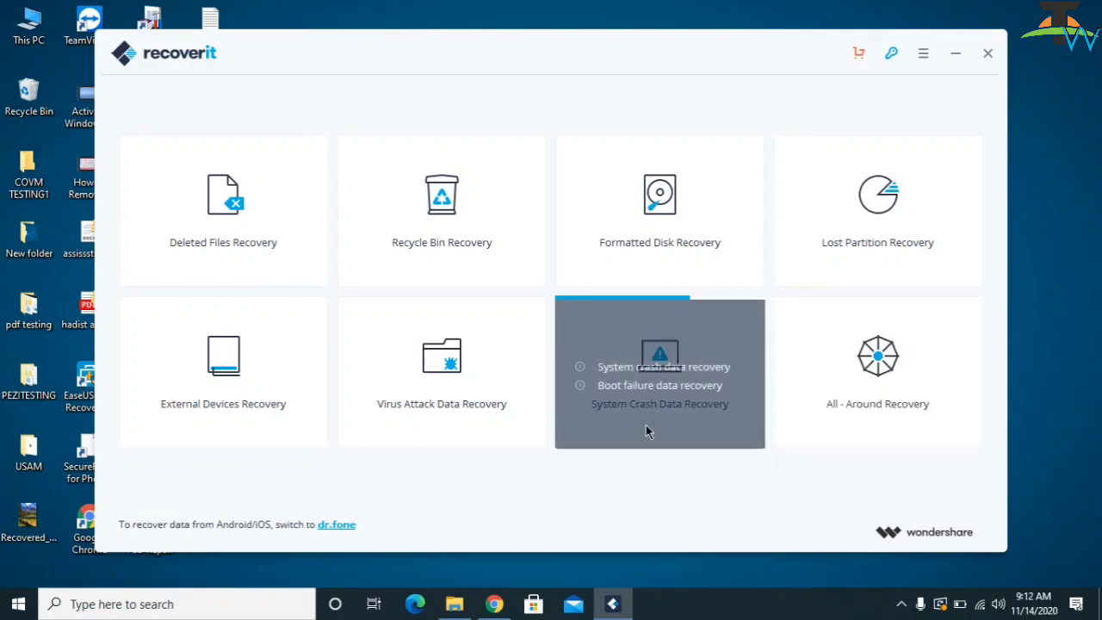
mouse_move(411, 408)
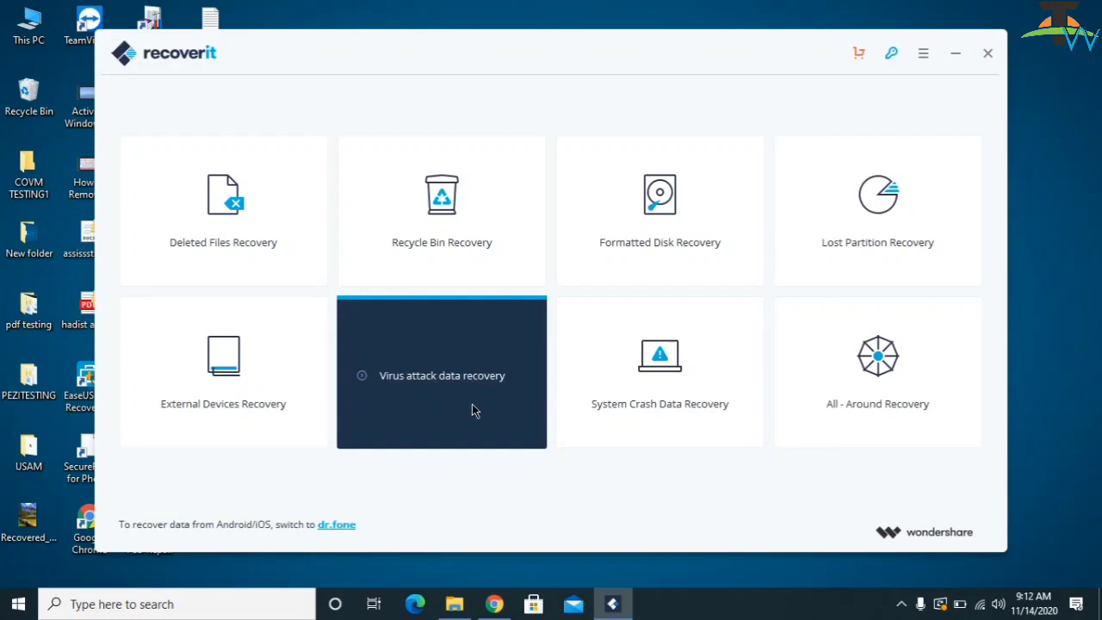
click(867, 388)
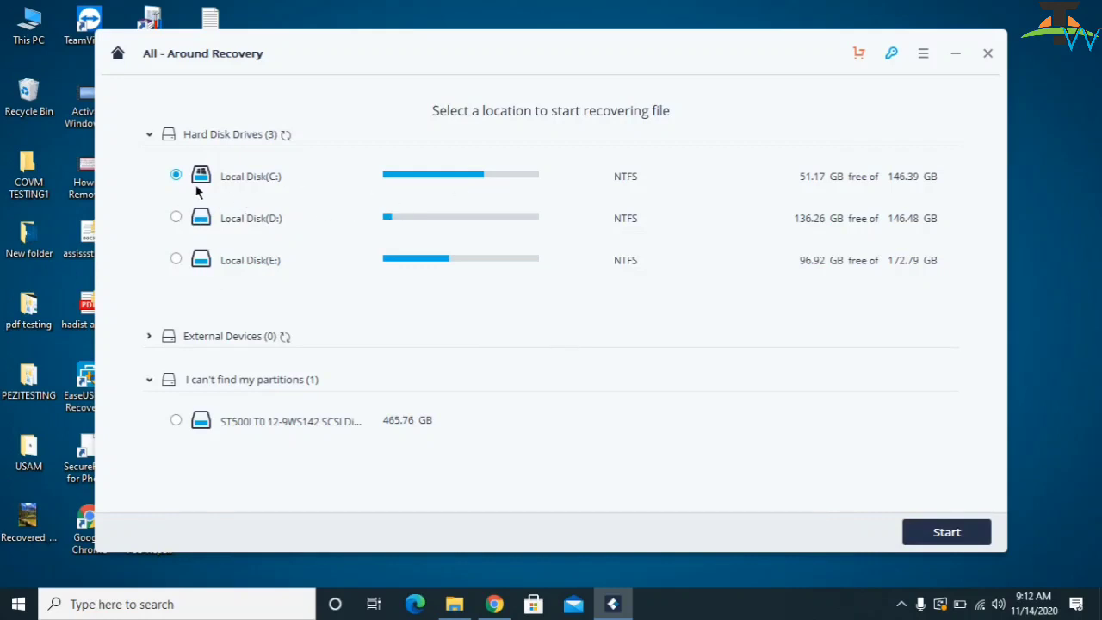
Step: Select Local Disk (D:) and start the All-Around Recovery scan
click(175, 218)
click(947, 533)
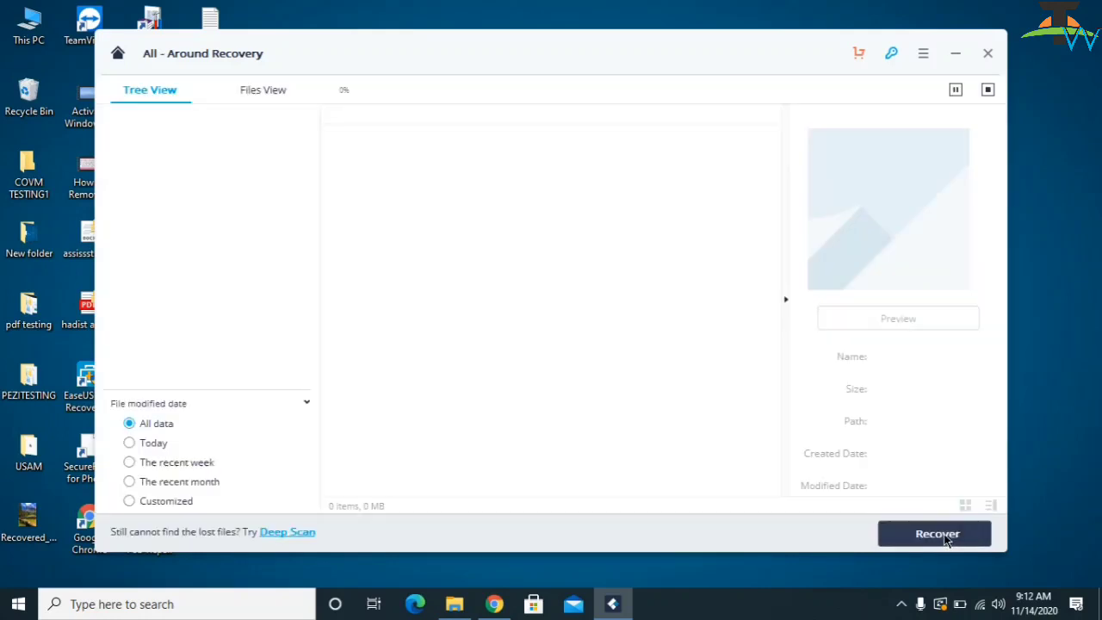